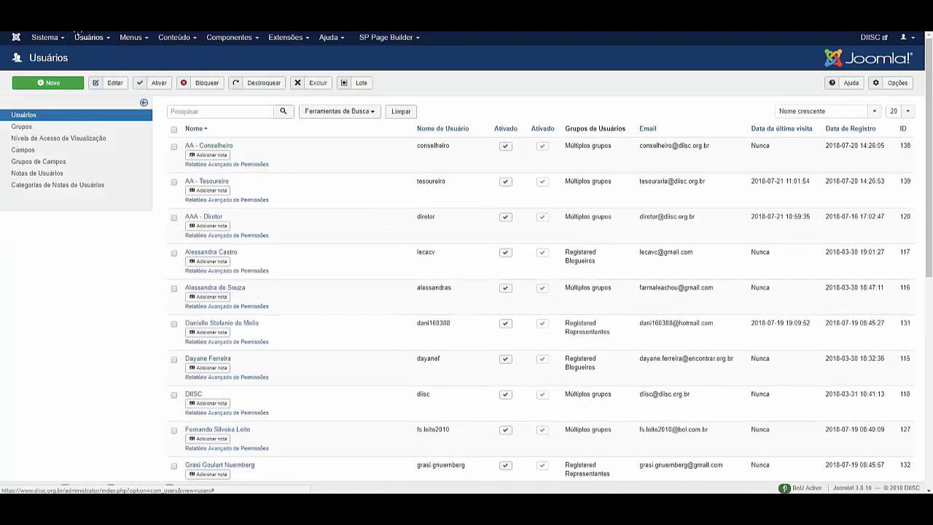
# Review the user group hierarchy and the viewing access levels, including which groups belong to the Membros level
pyautogui.click(22, 127)
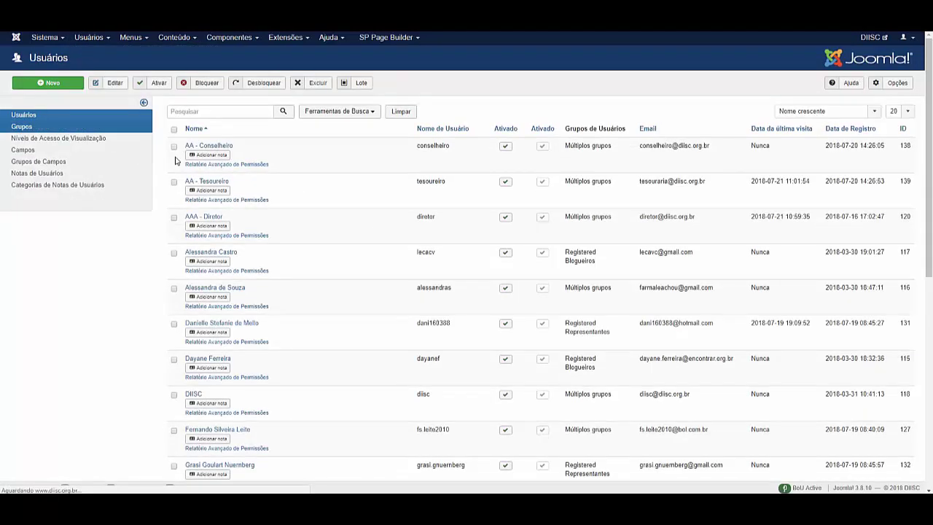
pyautogui.scroll(-3, 286, 236)
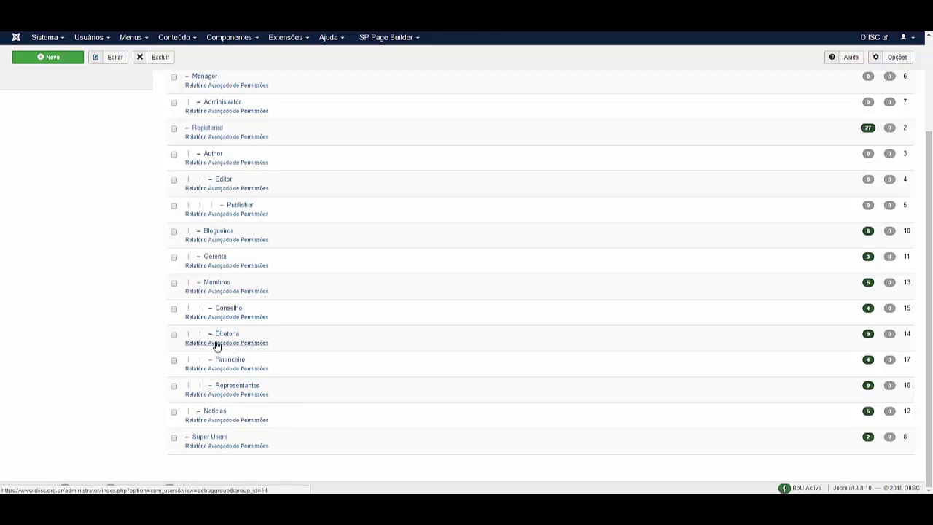
pyautogui.scroll(3, 51, 105)
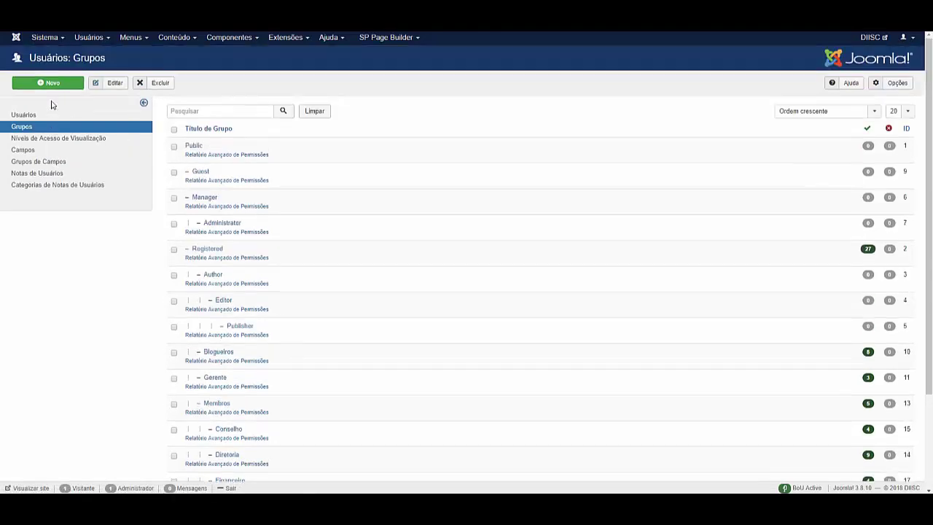
pyautogui.click(139, 136)
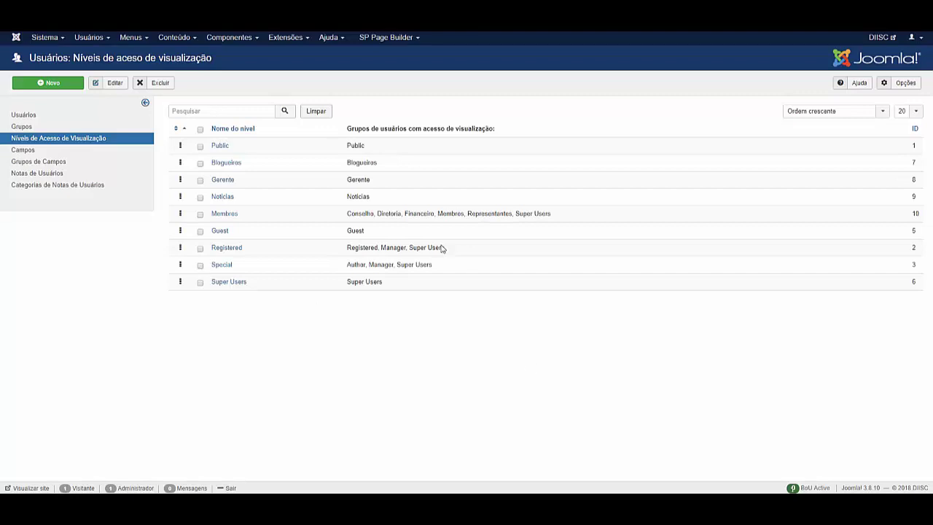
pyautogui.moveTo(406, 213); pyautogui.dragTo(432, 212)
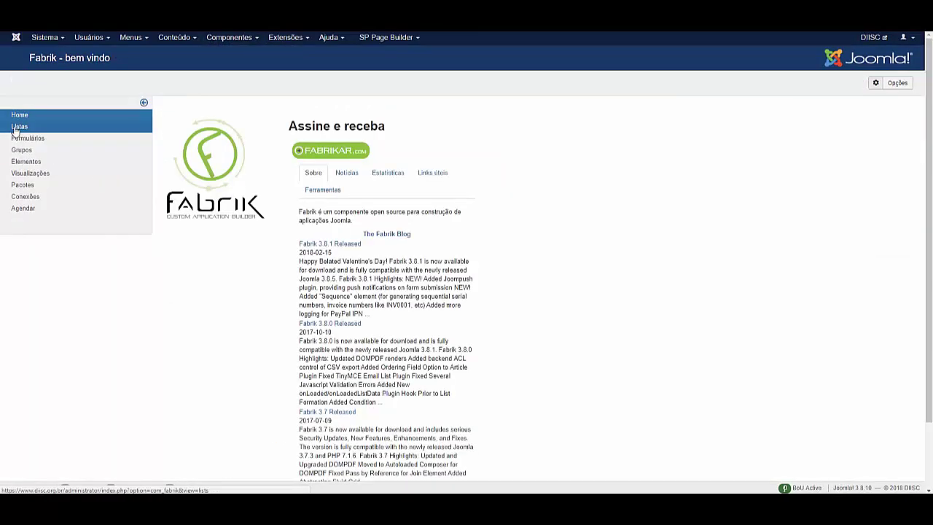
# In Fabrik, go from the lists to the elements and filter them by the Banco de Ideias form
pyautogui.click(55, 127)
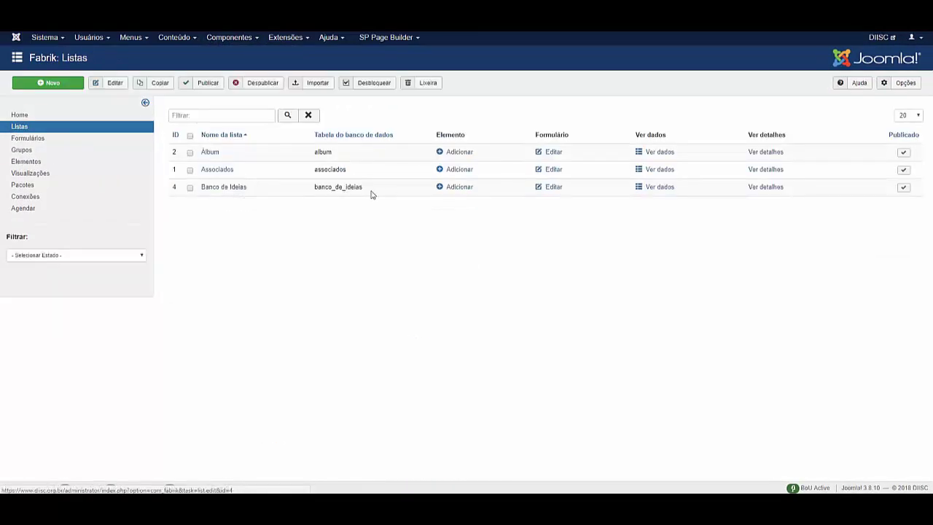
pyautogui.click(26, 162)
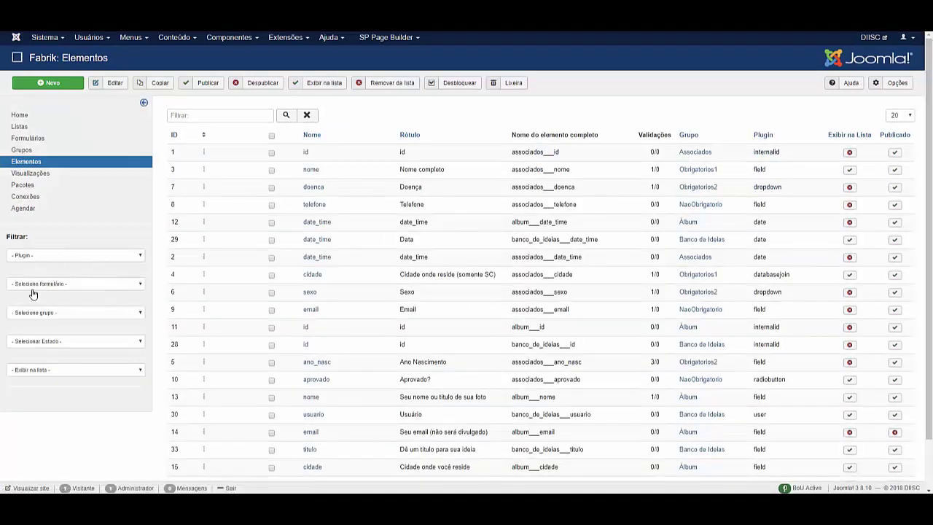
pyautogui.click(34, 285)
pyautogui.click(32, 308)
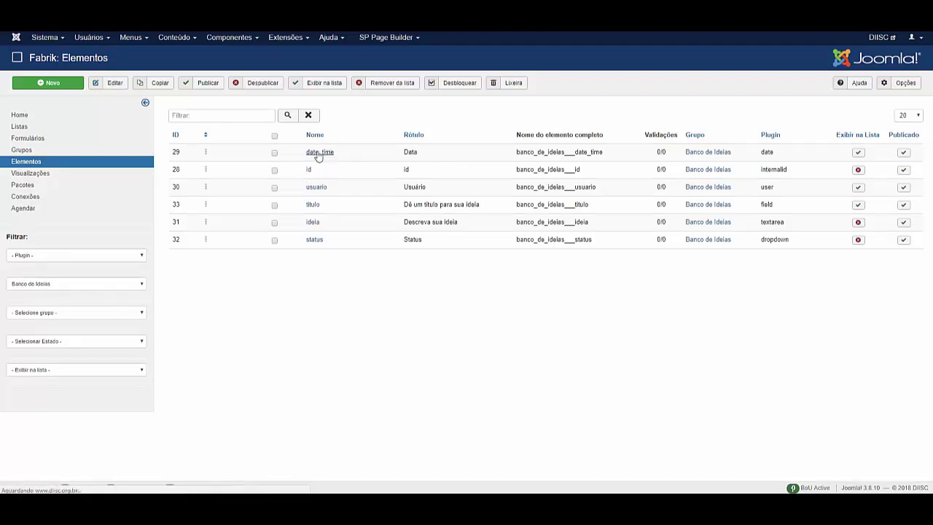
# Set the date_time element to store its date as local time instead of UTC, save it, check the date formats and close it
pyautogui.click(318, 155)
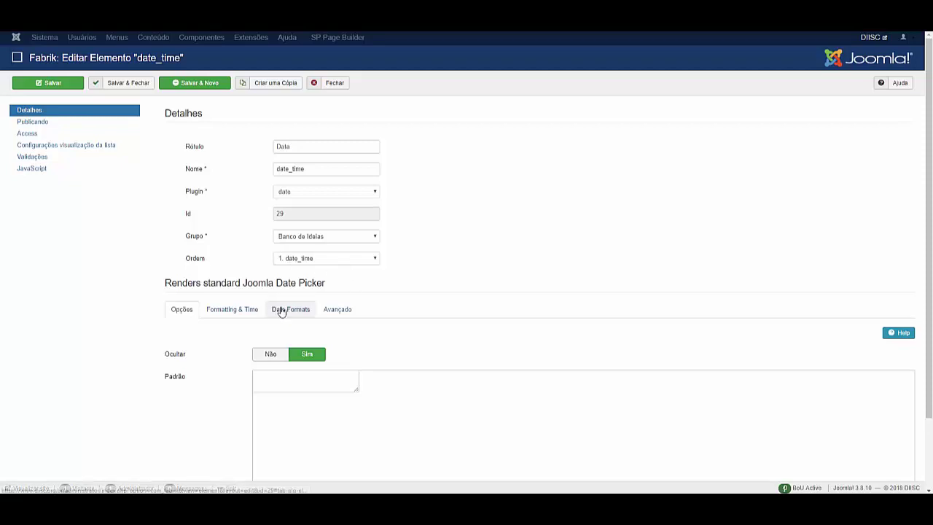
pyautogui.click(288, 310)
pyautogui.scroll(-2, 250, 311)
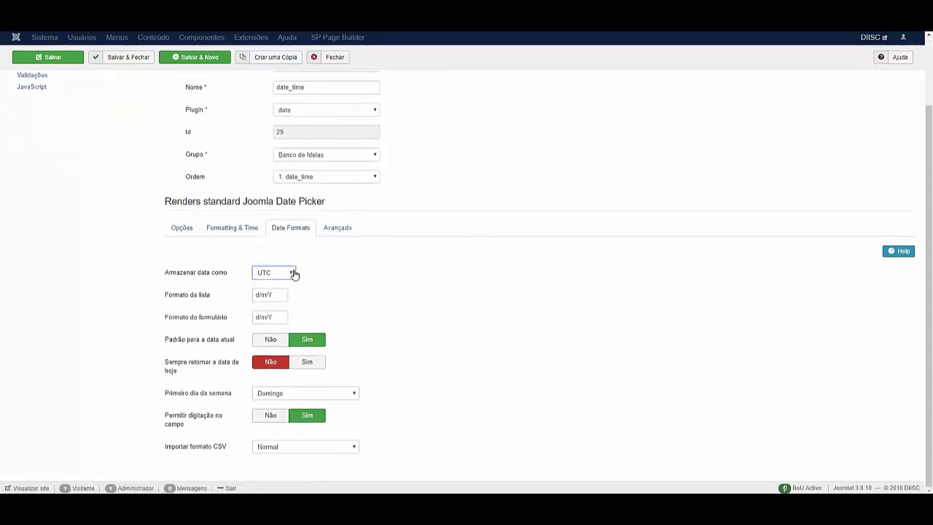
pyautogui.click(294, 272)
pyautogui.click(282, 292)
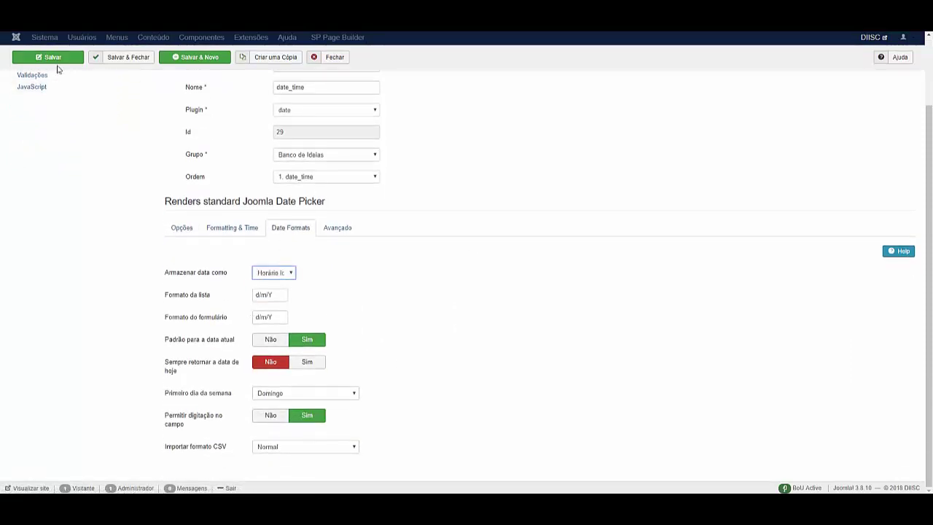
pyautogui.click(51, 59)
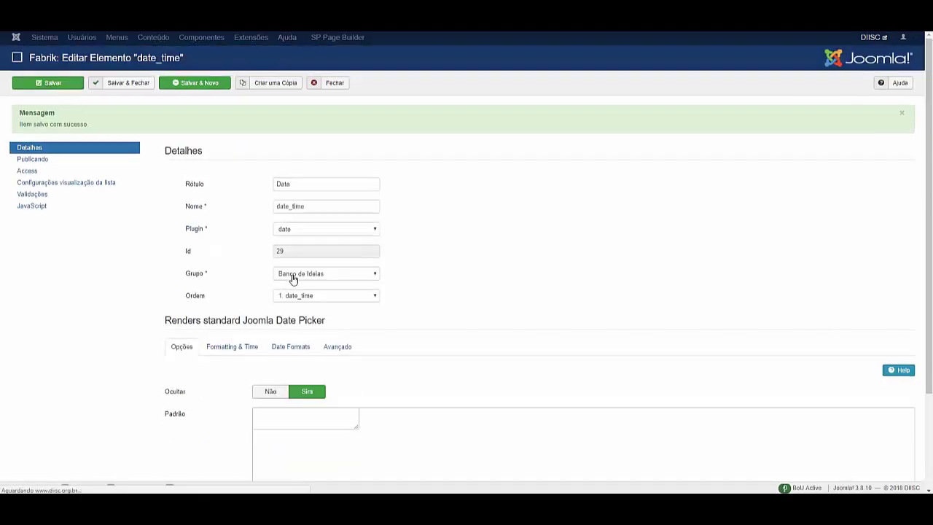
pyautogui.click(290, 226)
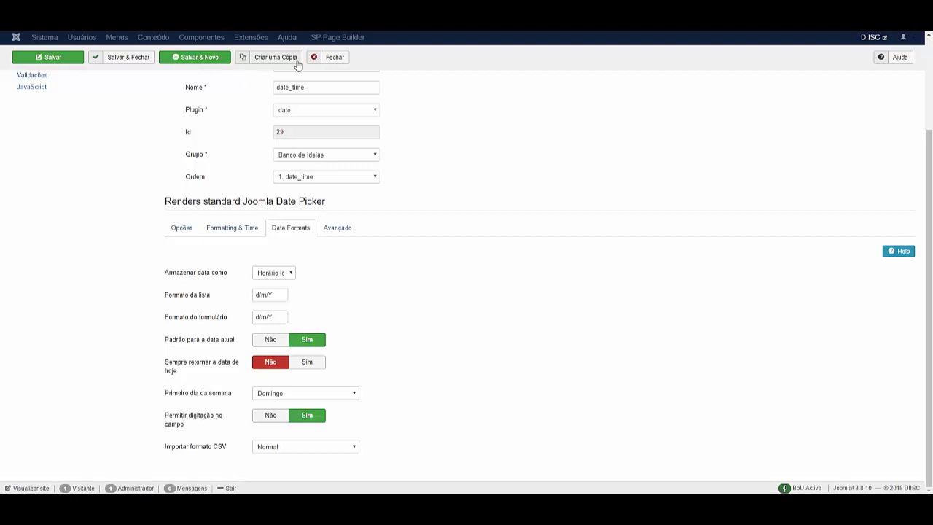
pyautogui.click(333, 57)
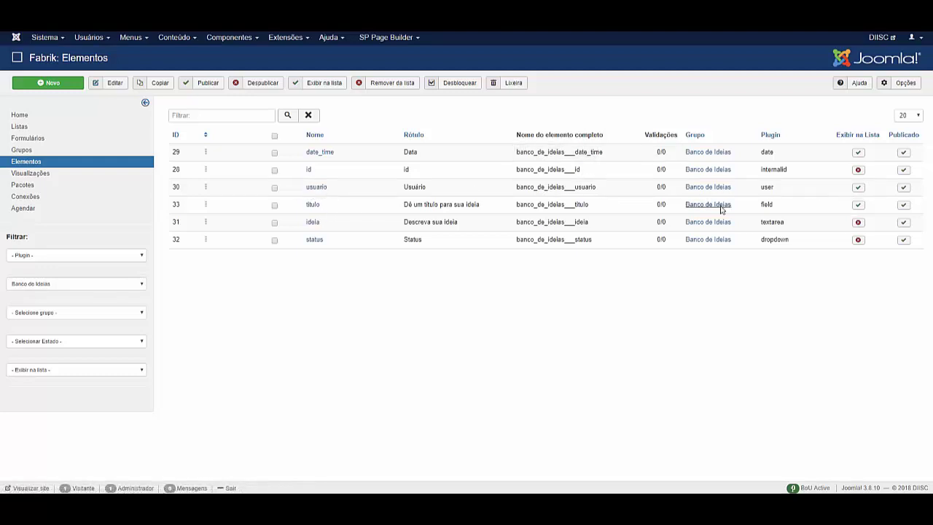
# Inspect the usuario element's hidden setting, user data options and access settings, and close it without changes
pyautogui.click(317, 188)
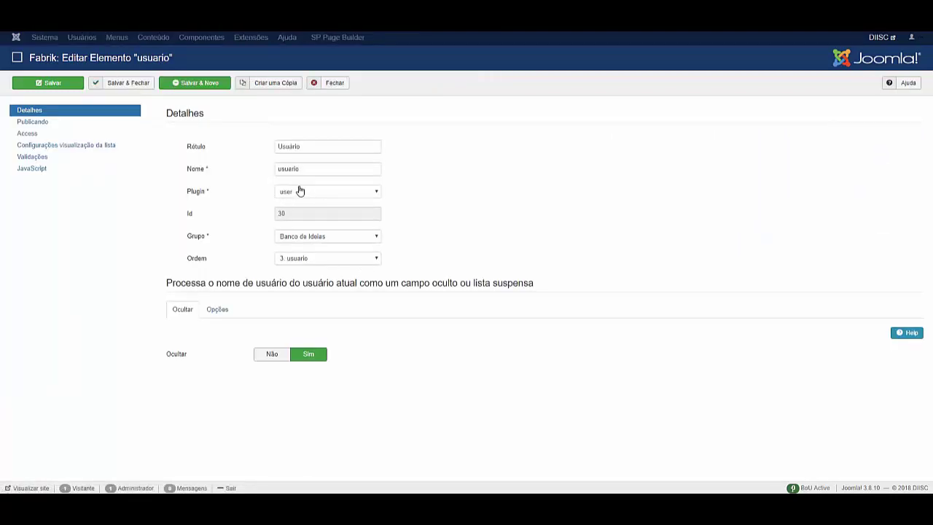
pyautogui.click(213, 310)
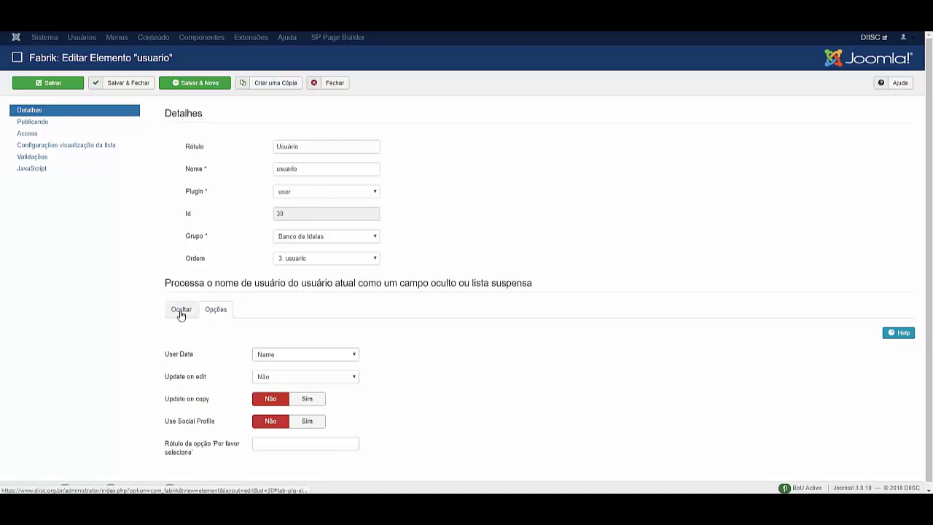
pyautogui.click(180, 312)
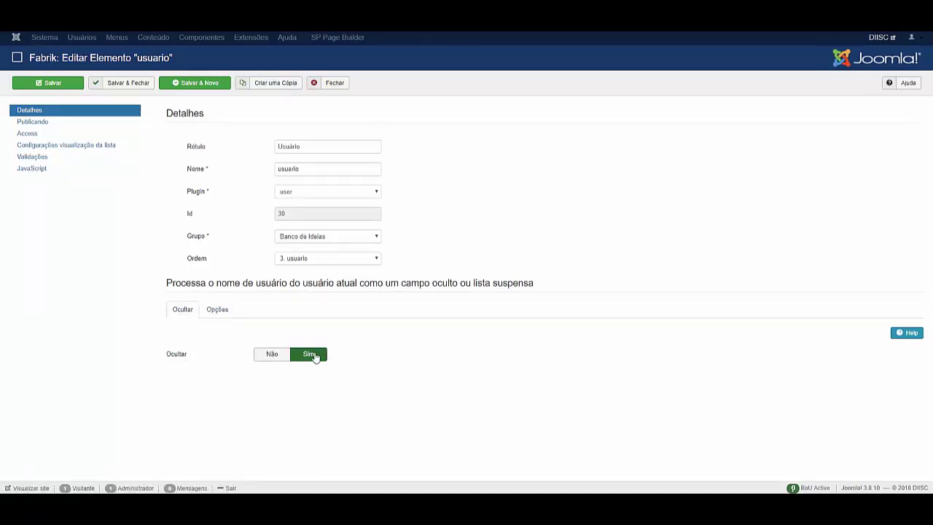
pyautogui.click(214, 310)
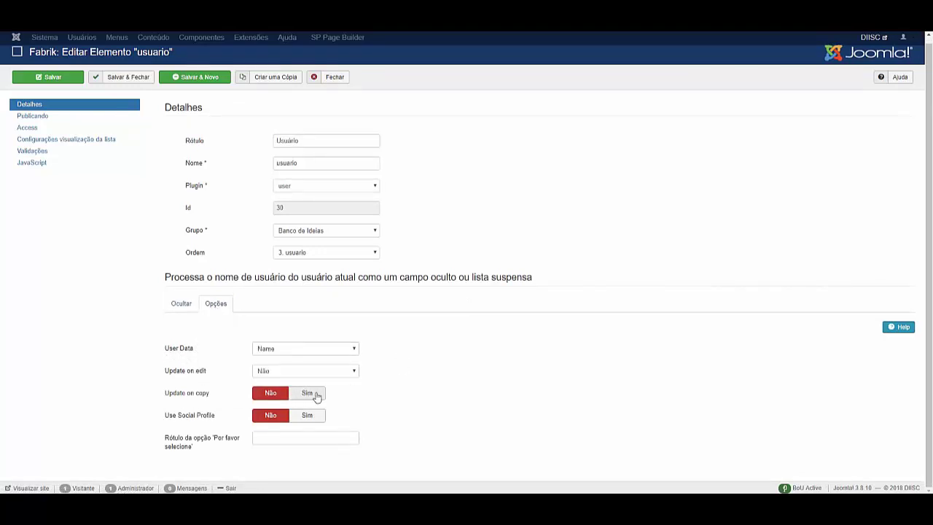
pyautogui.click(285, 354)
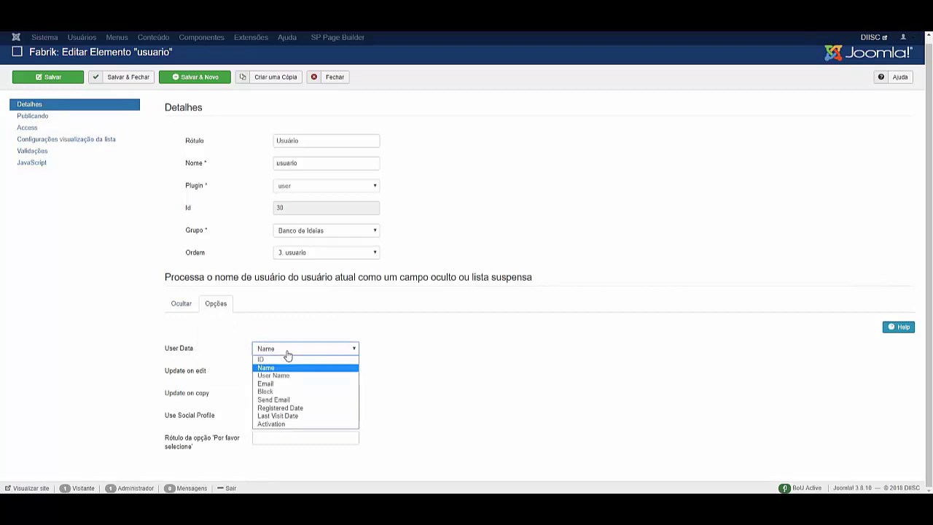
pyautogui.click(288, 354)
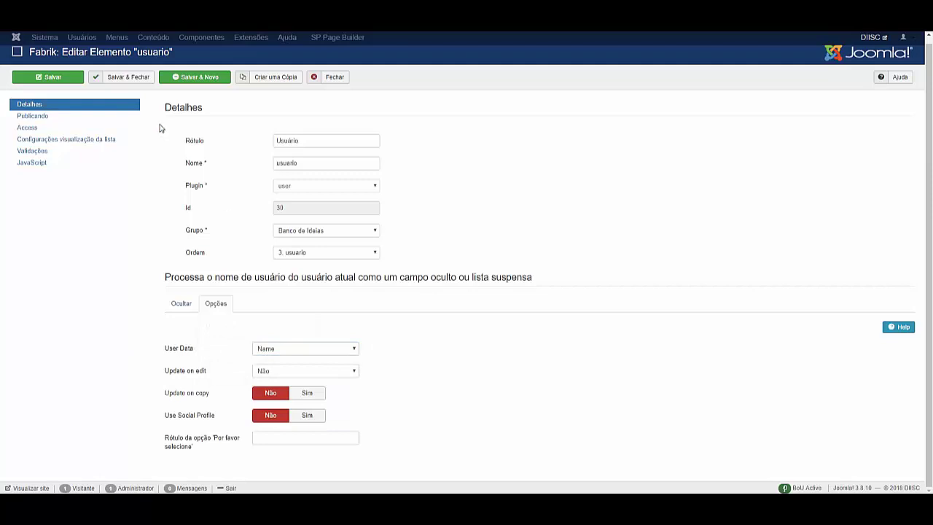
pyautogui.click(27, 128)
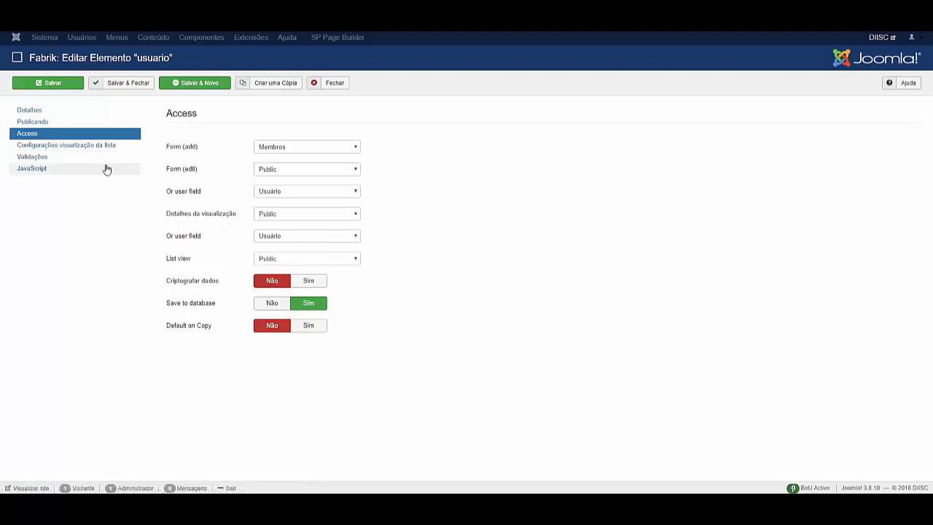
pyautogui.click(329, 84)
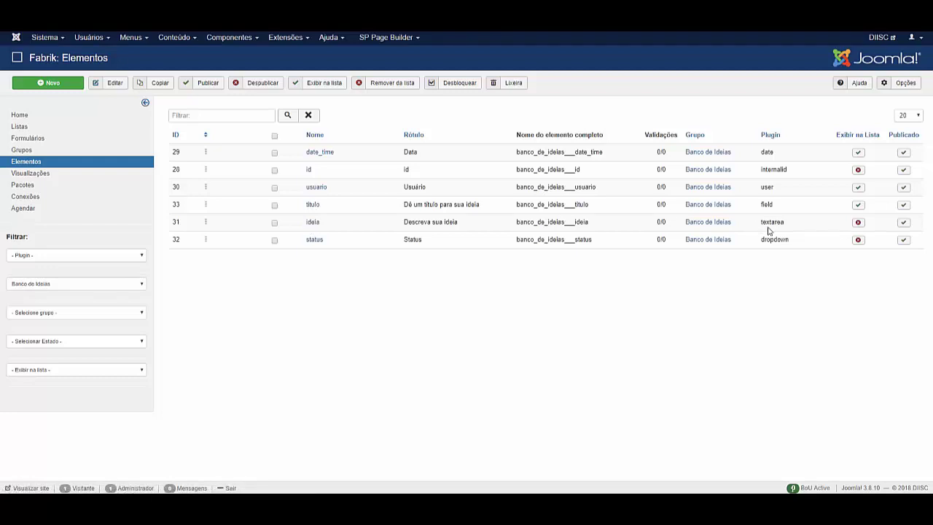
# Inspect the status element's dropdown sub-options and its access levels, and close it without changes
pyautogui.click(314, 239)
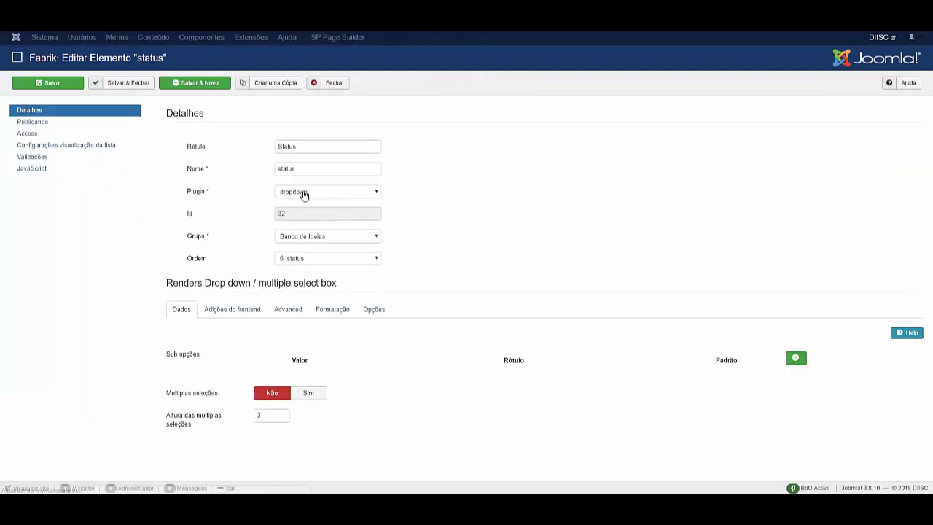
pyautogui.scroll(-1, 302, 356)
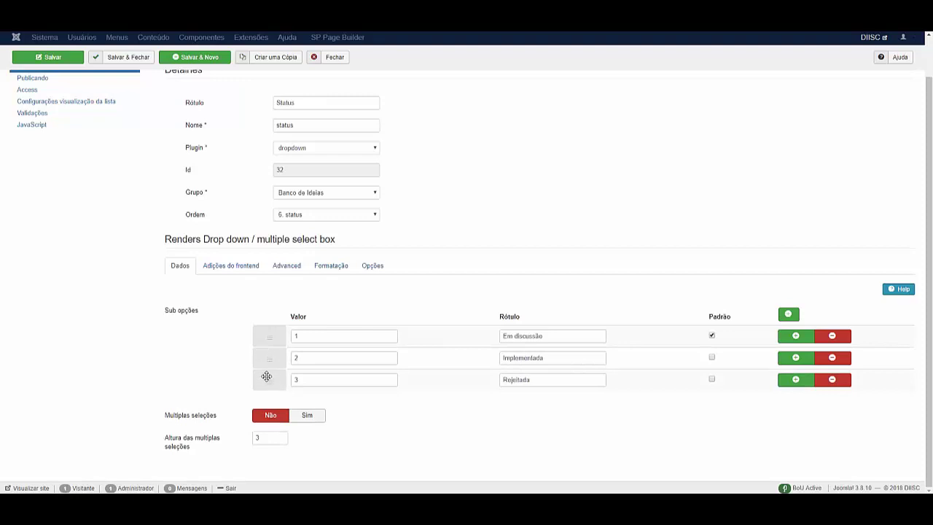
pyautogui.moveTo(265, 377)
pyautogui.mouseDown()
pyautogui.moveTo(267, 350)
pyautogui.moveTo(270, 385)
pyautogui.mouseUp()
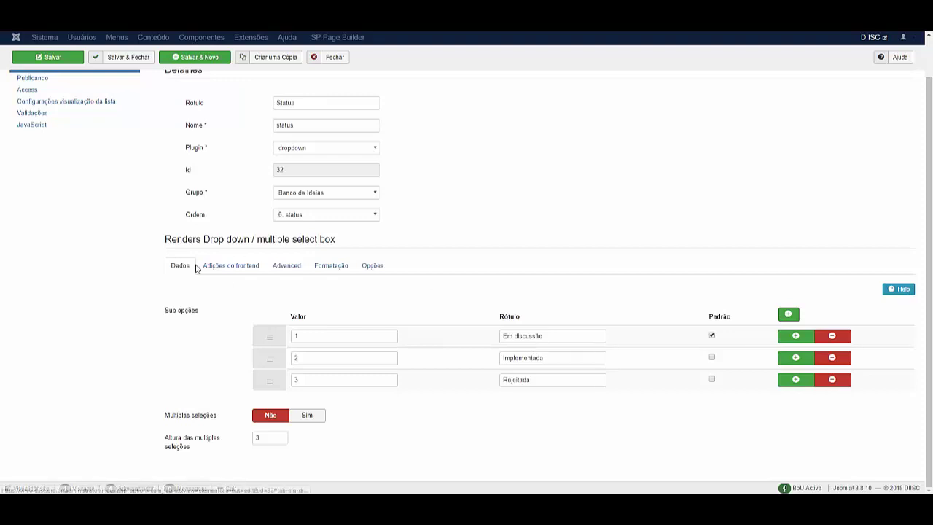
pyautogui.scroll(1, 256, 305)
pyautogui.scroll(-1, 252, 303)
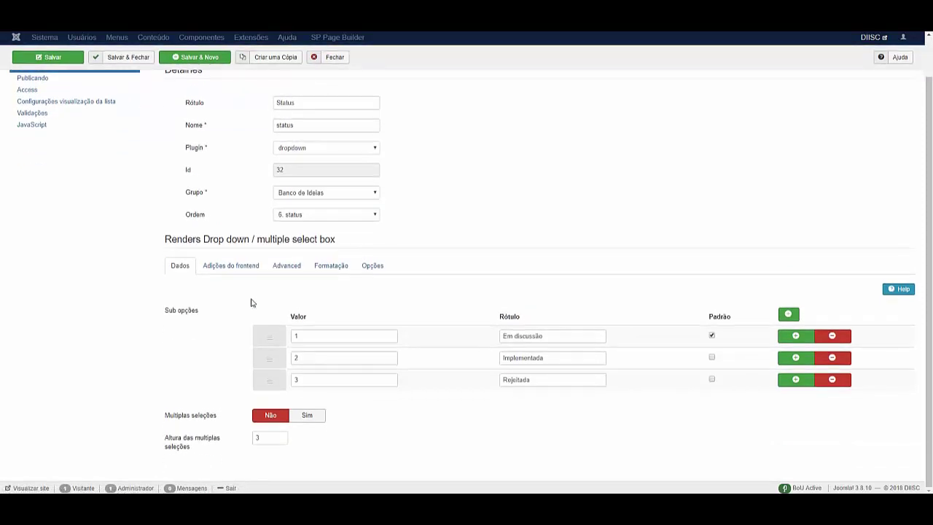
pyautogui.scroll(1, 199, 196)
pyautogui.click(33, 133)
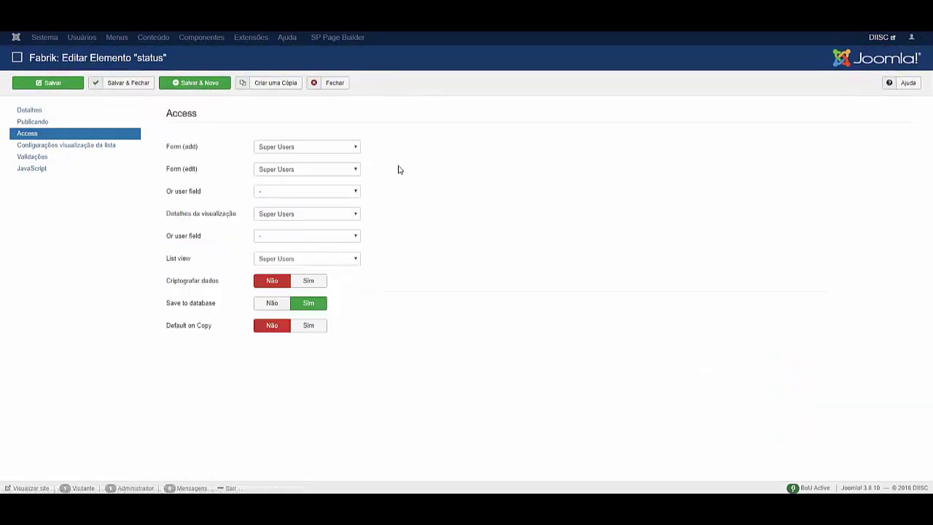
pyautogui.moveTo(219, 146)
pyautogui.moveTo(175, 217)
pyautogui.click(336, 83)
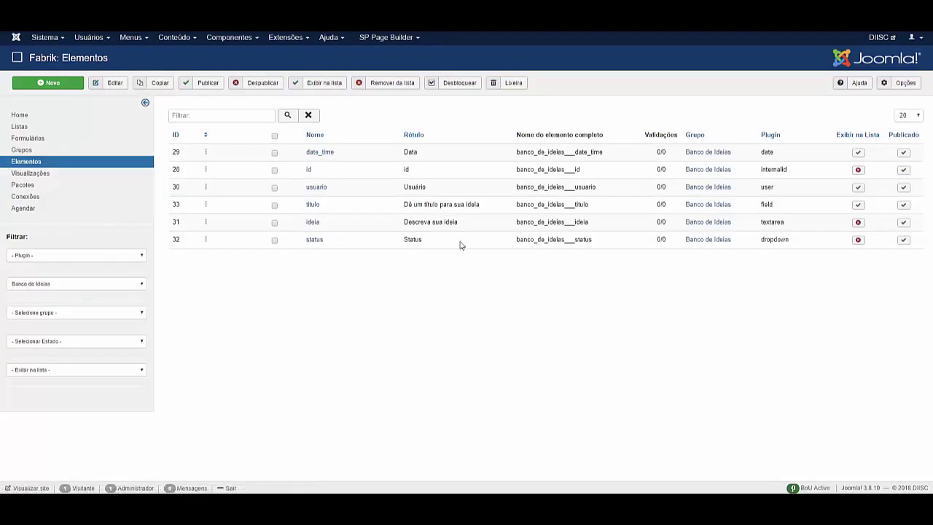
# Open the Banco de Ideias form and examine its button and layout settings, including the frontend templates and label positions
pyautogui.click(38, 141)
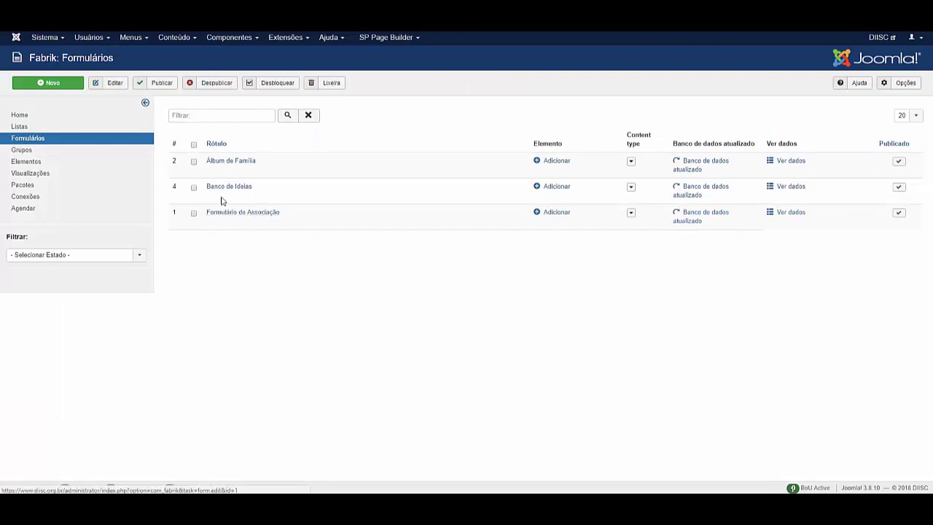
pyautogui.click(221, 188)
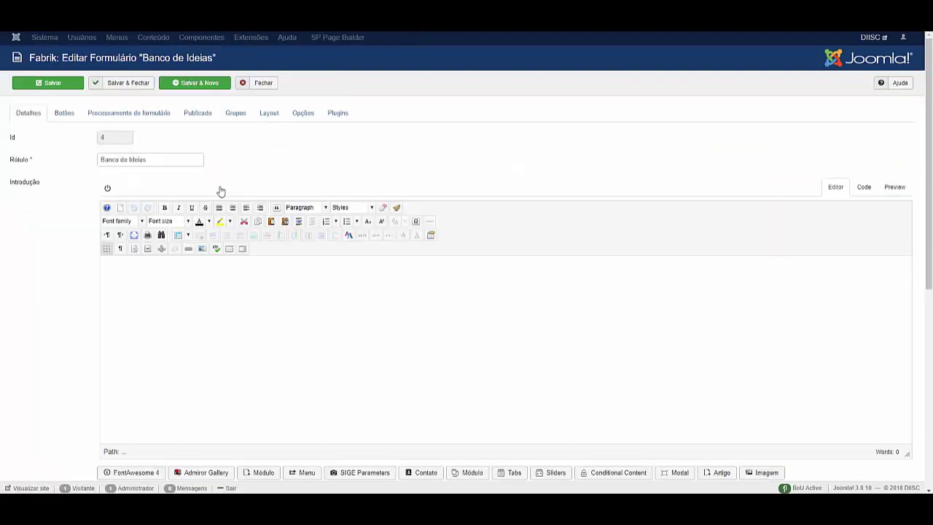
pyautogui.click(60, 115)
pyautogui.click(14, 117)
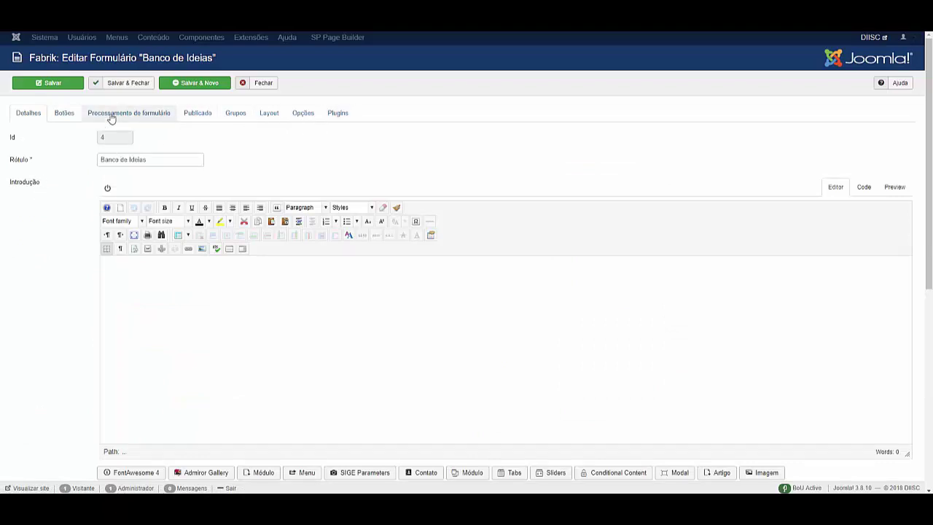
pyautogui.click(268, 114)
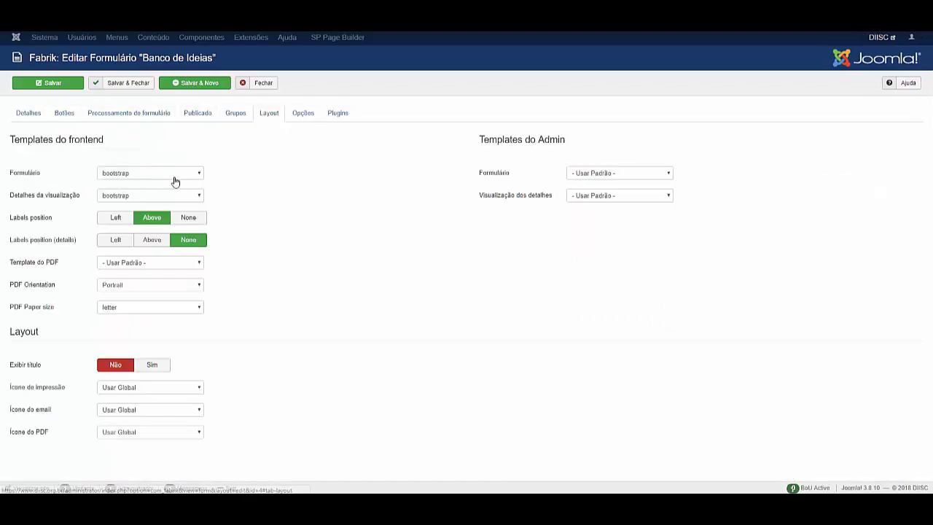
pyautogui.moveTo(24, 217)
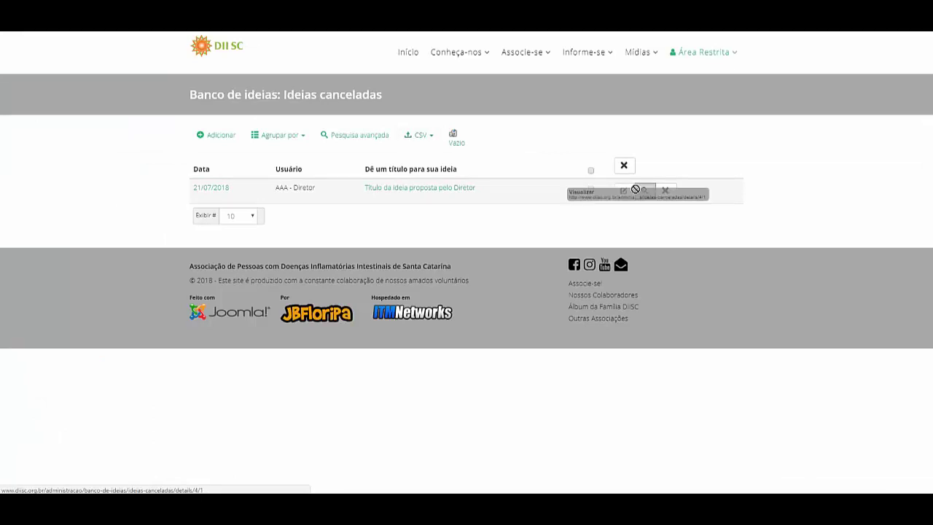
# Edit the director's idea in Ideias canceladas, retitle it "PRESTAÇÃO DE CONTAS NO SITE" and save it
pyautogui.click(624, 192)
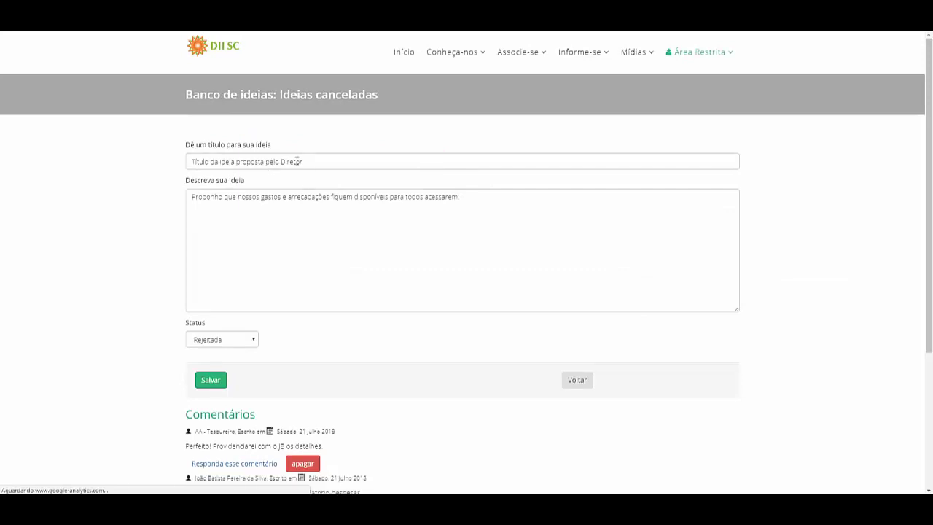
pyautogui.click(320, 161)
pyautogui.tripleClick(319, 162)
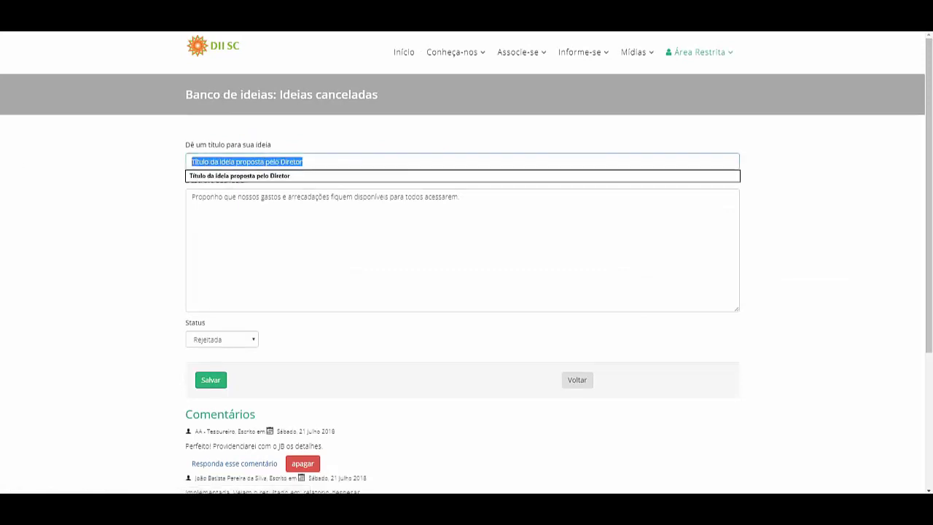
pyautogui.write('PRESTAÇ')
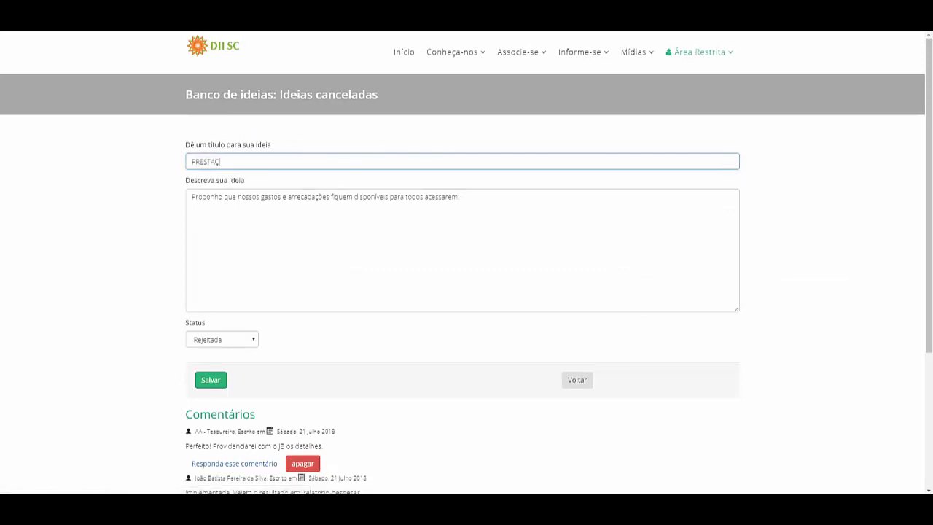
pyautogui.write('ÃO DE CONTAS NO SITE')
pyautogui.click(209, 380)
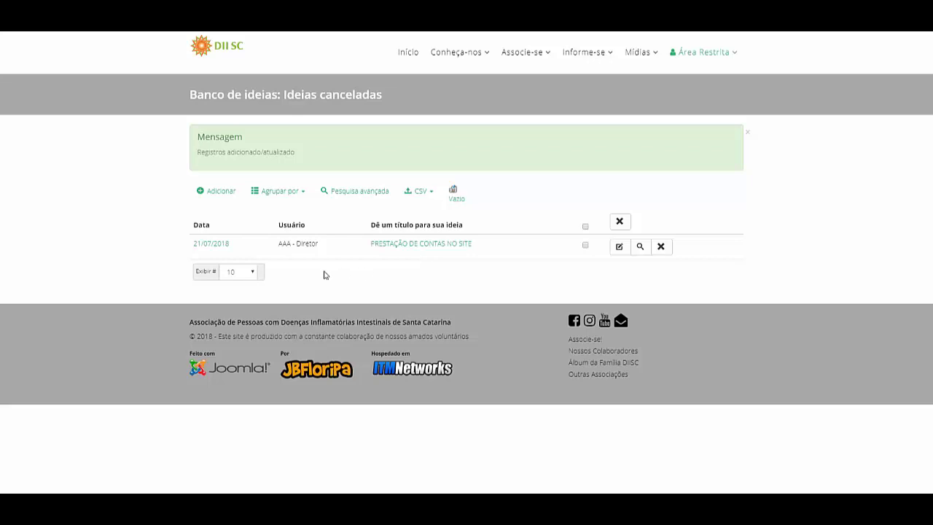
# View the idea's details page, inspect its title in the browser's developer tools and close the inspector
pyautogui.click(640, 246)
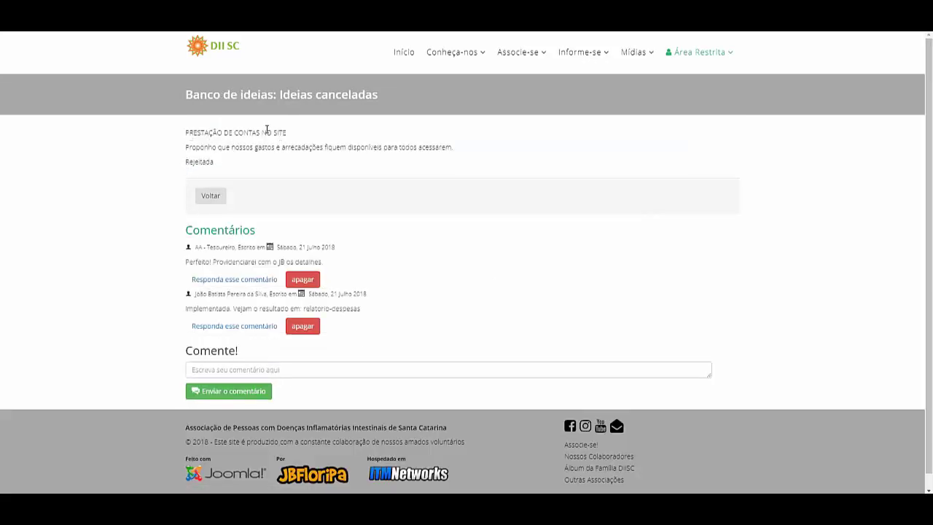
pyautogui.rightClick(267, 130)
pyautogui.click(309, 253)
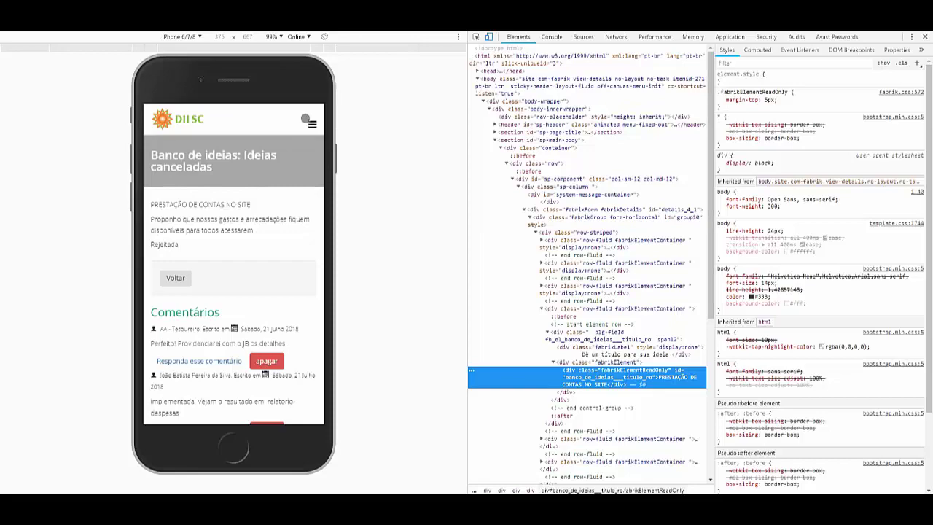
pyautogui.click(925, 36)
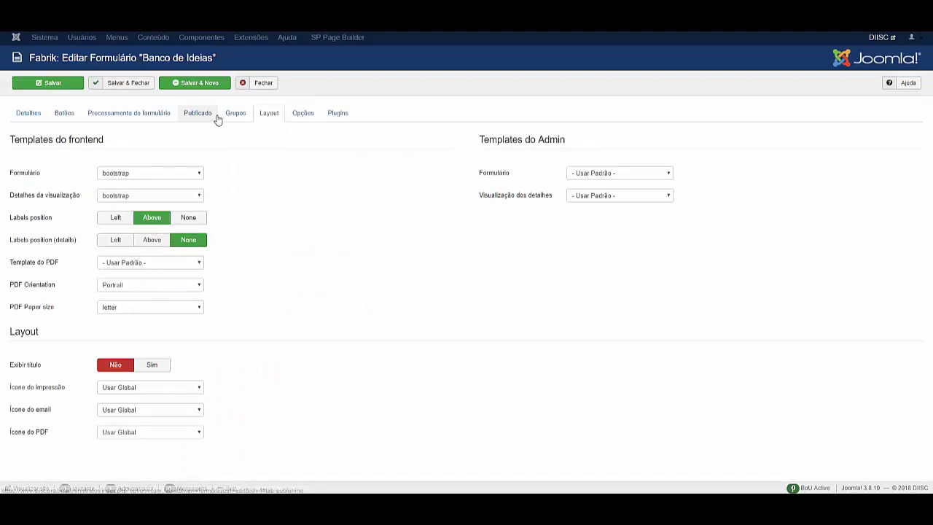
# Examine the Banco de Ideias form's general options and the comment plugin's choices for where and when it runs
pyautogui.click(305, 117)
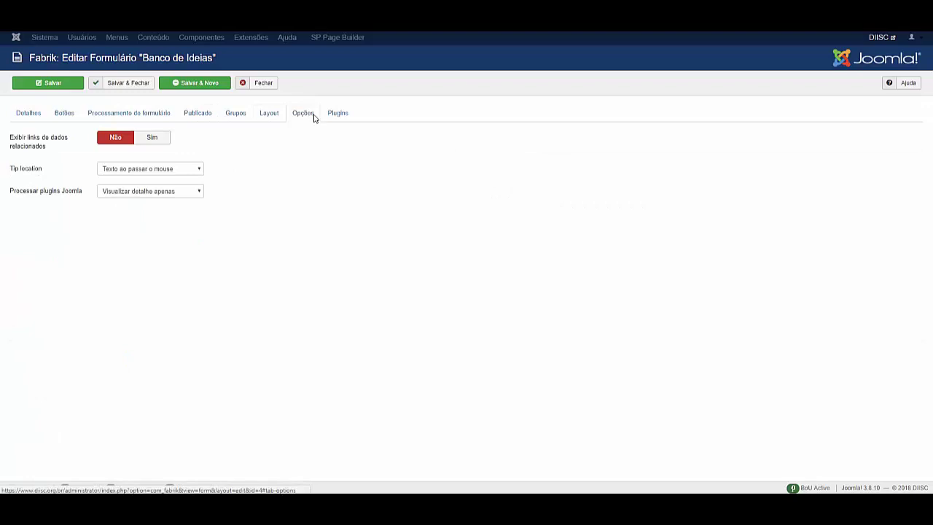
pyautogui.click(329, 117)
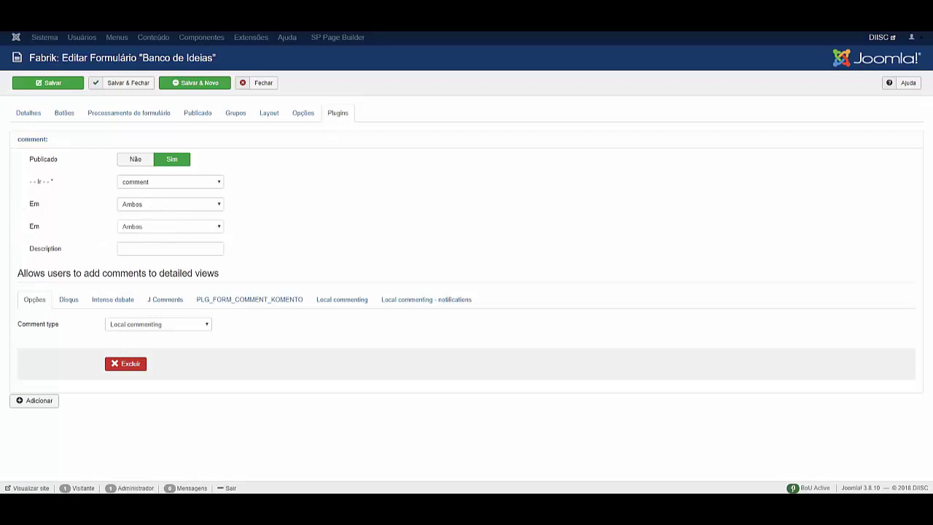
pyautogui.click(172, 229)
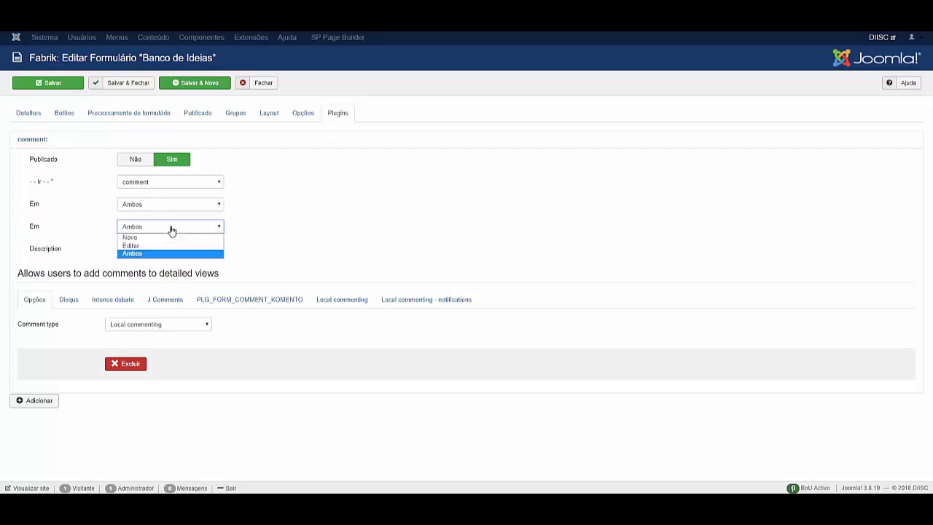
pyautogui.click(172, 231)
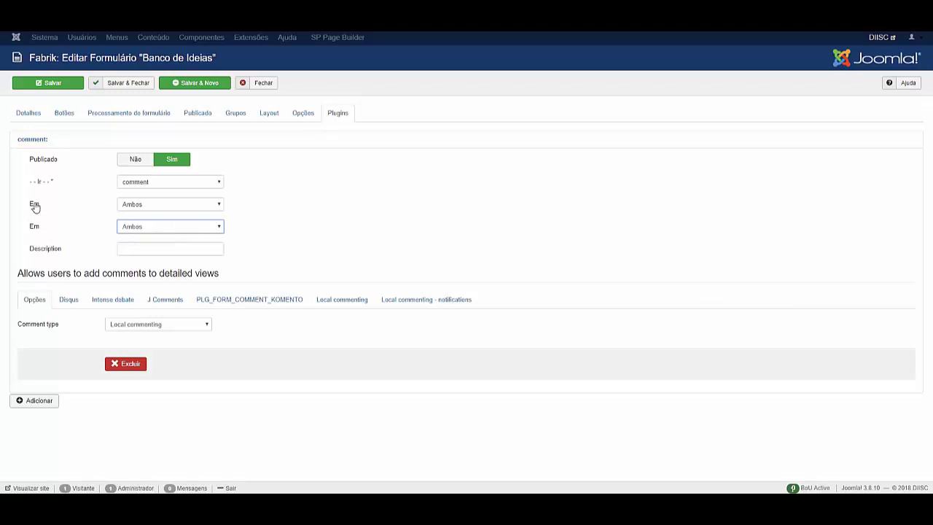
pyautogui.click(154, 206)
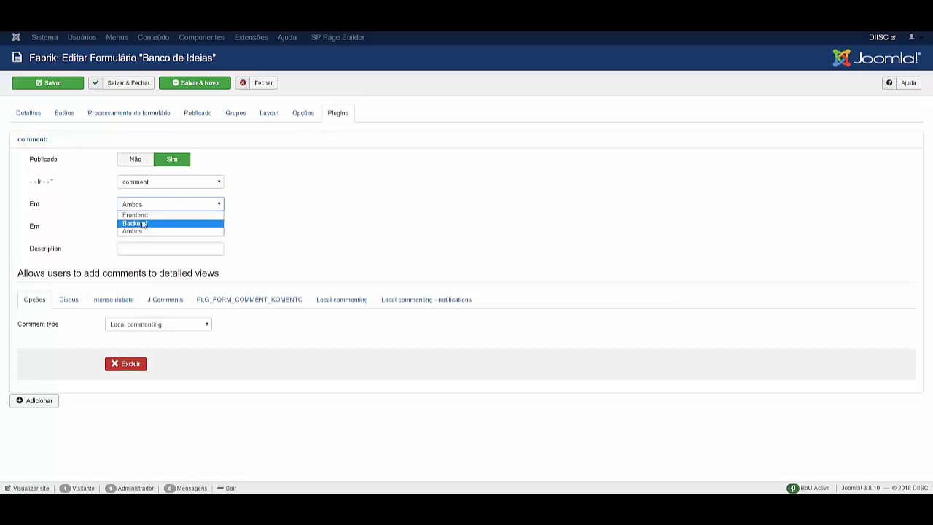
pyautogui.click(227, 210)
pyautogui.click(161, 227)
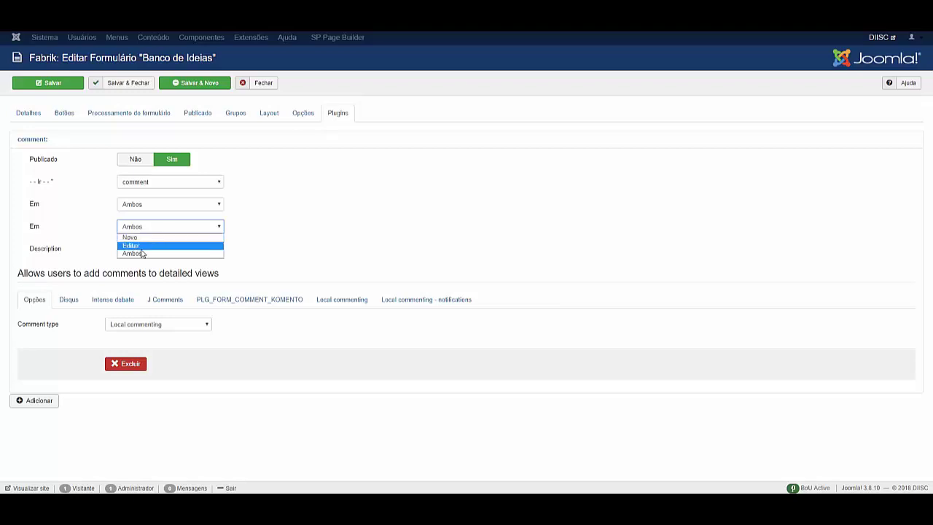
pyautogui.click(269, 250)
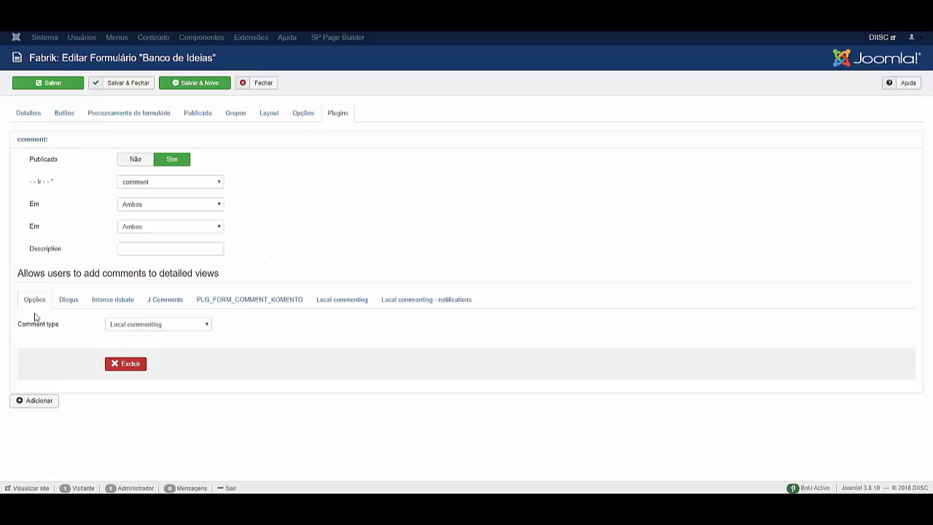
# Review the comment plugin's Disqus, Intense debate, J Comments, Komento and Local commenting settings, and close the form without changes
pyautogui.click(67, 304)
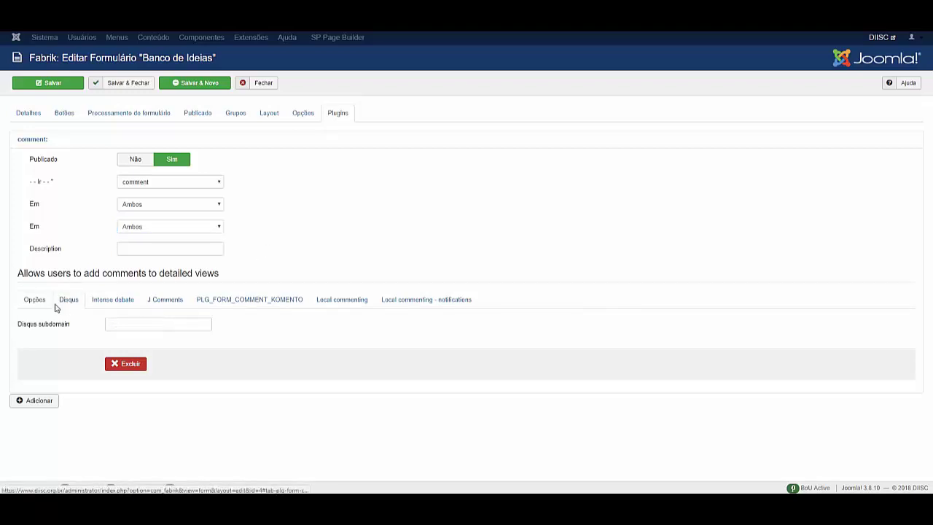
pyautogui.click(114, 306)
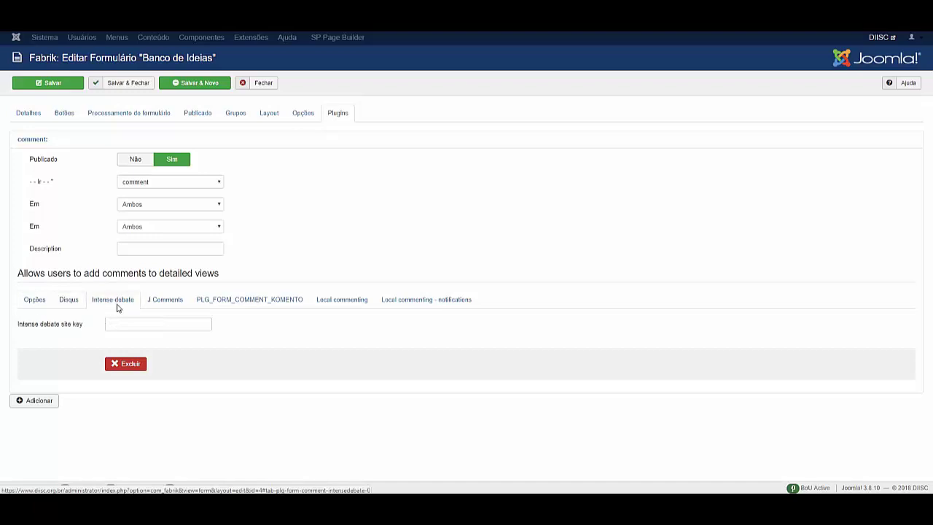
pyautogui.click(157, 304)
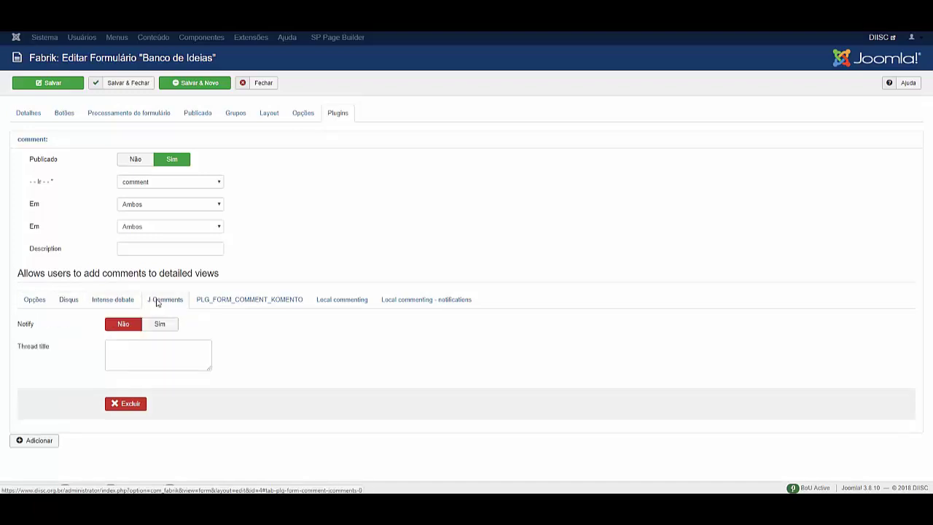
pyautogui.click(256, 301)
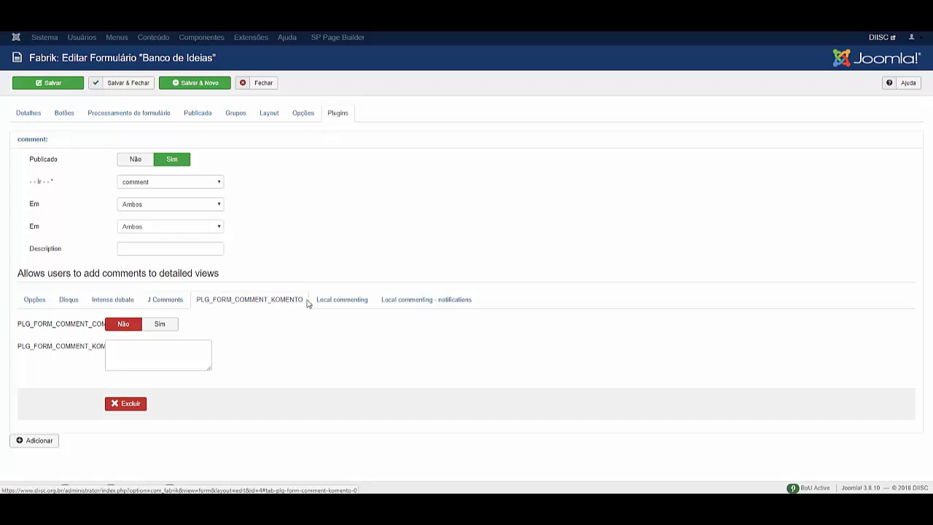
pyautogui.click(336, 303)
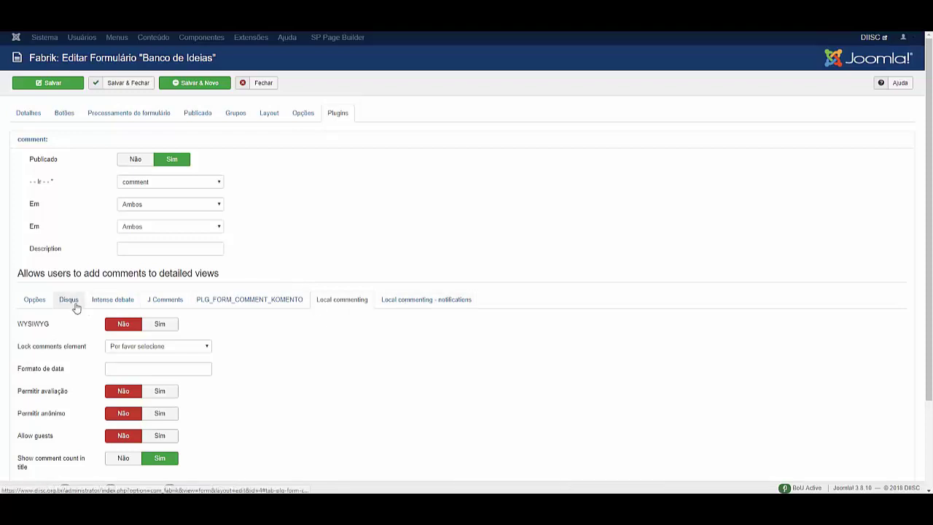
pyautogui.click(263, 84)
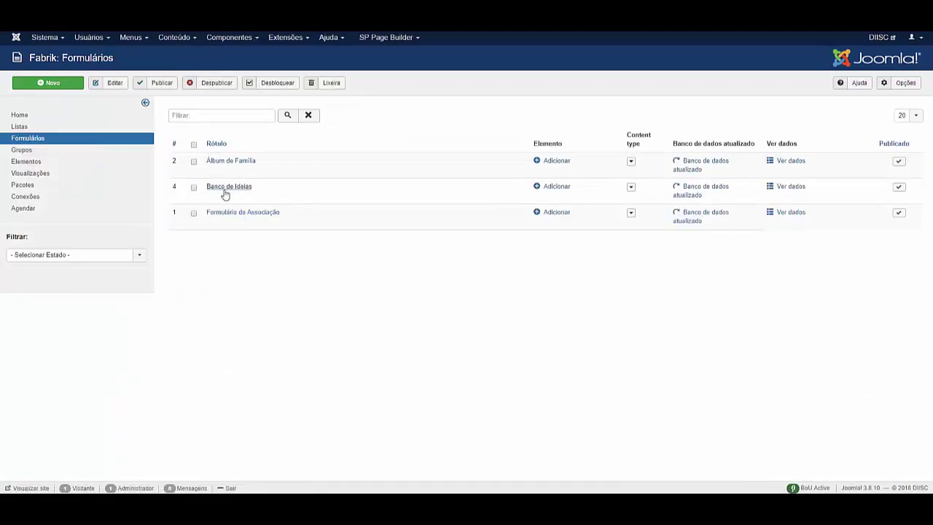
# Reopen the Banco de Ideias form and check the available lock comments elements in the comment plugin's Local commenting settings
pyautogui.click(226, 191)
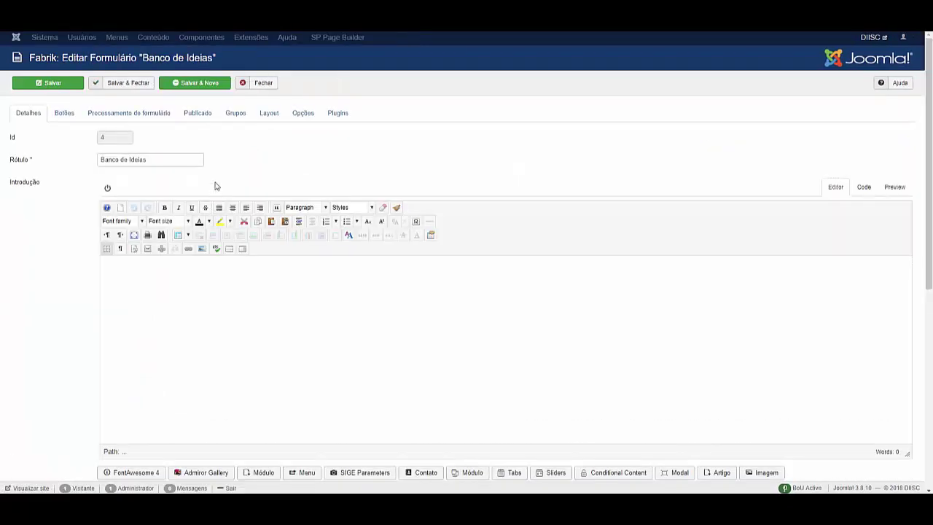
pyautogui.click(346, 116)
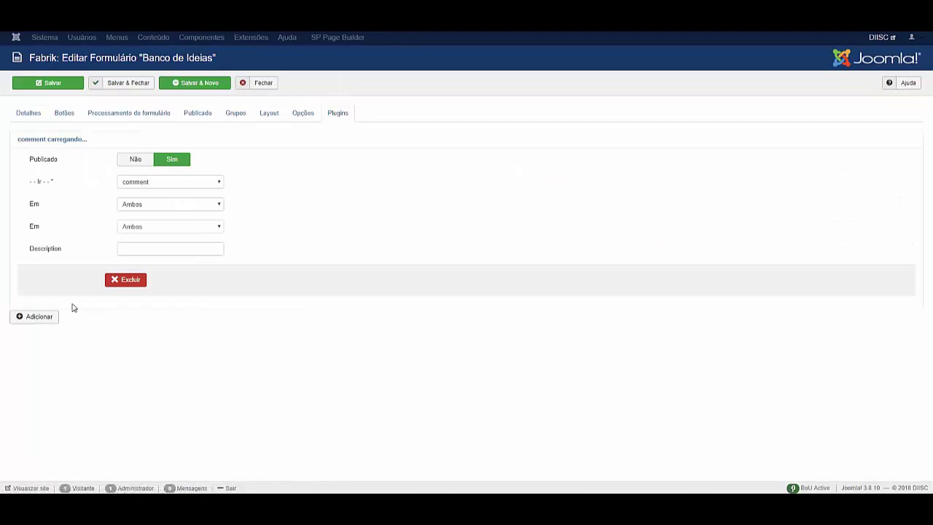
pyautogui.click(32, 143)
pyautogui.click(31, 140)
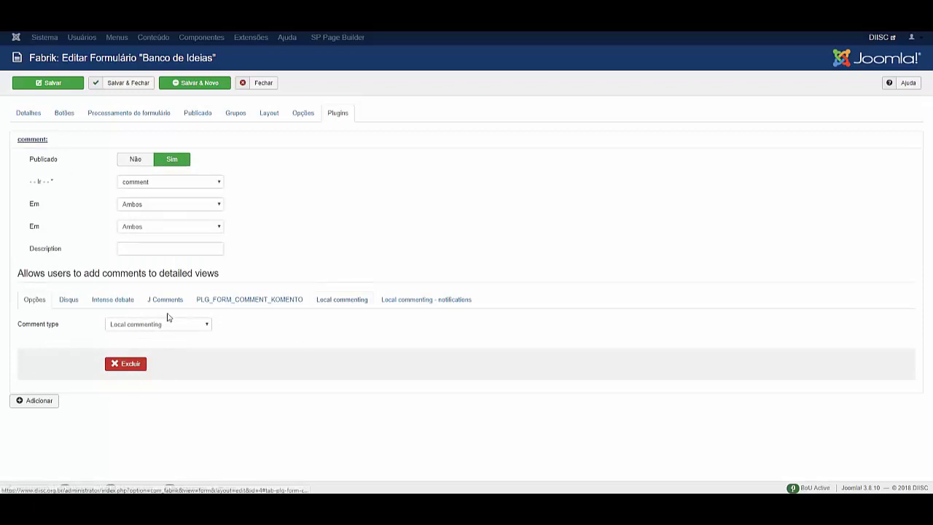
pyautogui.click(349, 304)
pyautogui.scroll(-3, 259, 344)
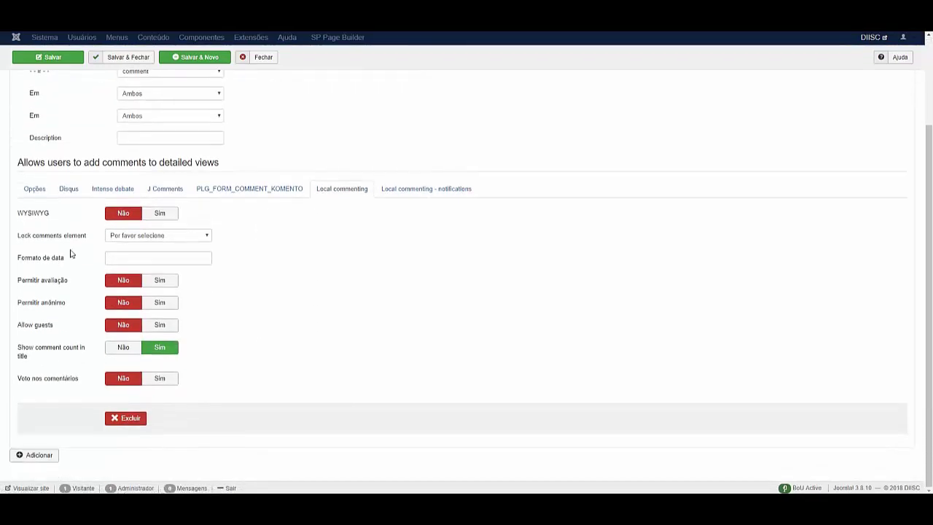
pyautogui.click(176, 240)
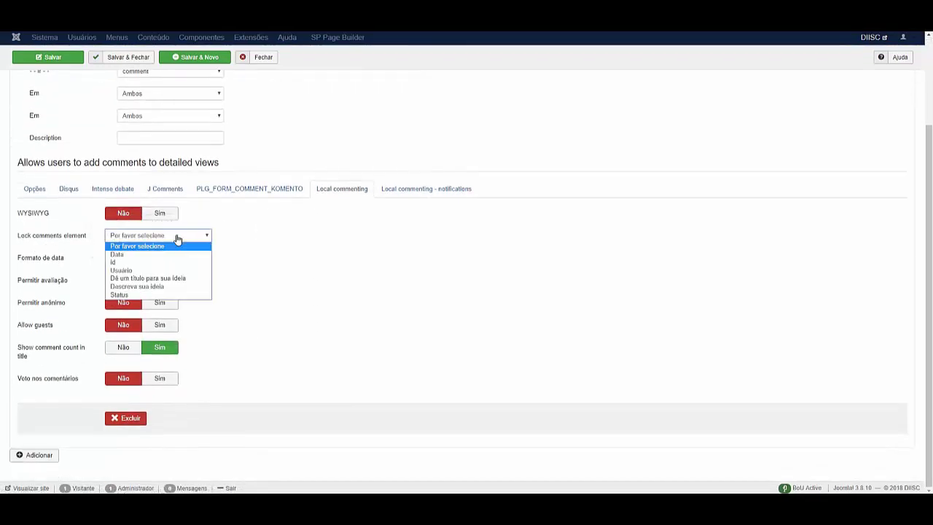
pyautogui.click(177, 239)
# Read through the remaining Local commenting settings, including the Allow guests description, and close the form without changes
pyautogui.moveTo(35, 217)
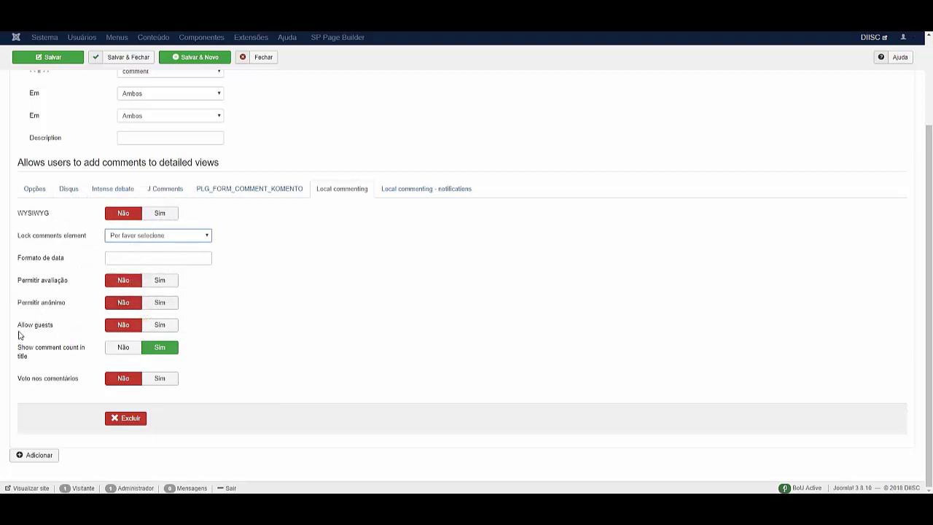
pyautogui.moveTo(28, 331)
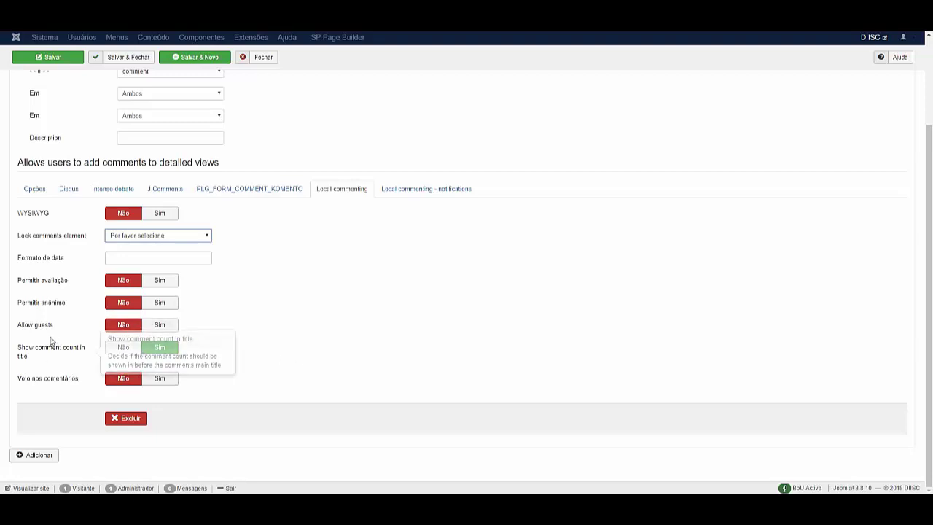
pyautogui.moveTo(54, 328); pyautogui.dragTo(34, 328)
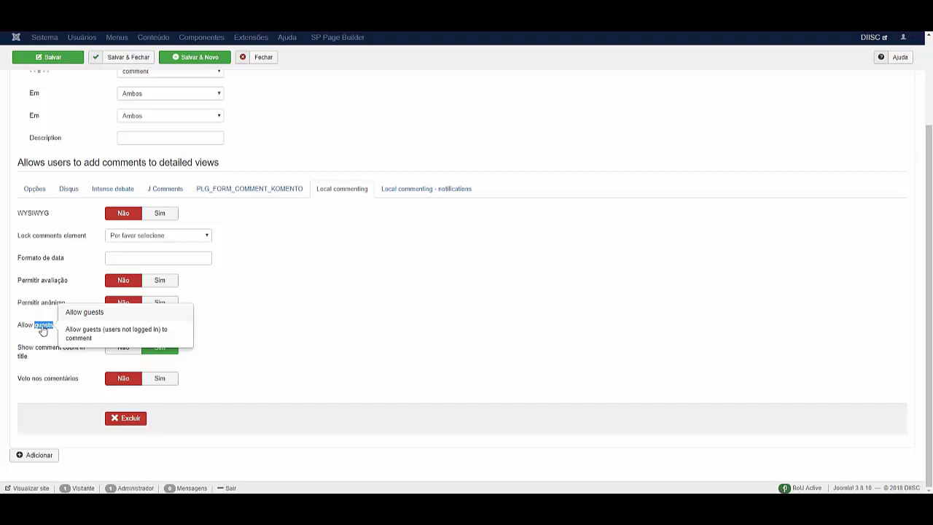
pyautogui.click(20, 345)
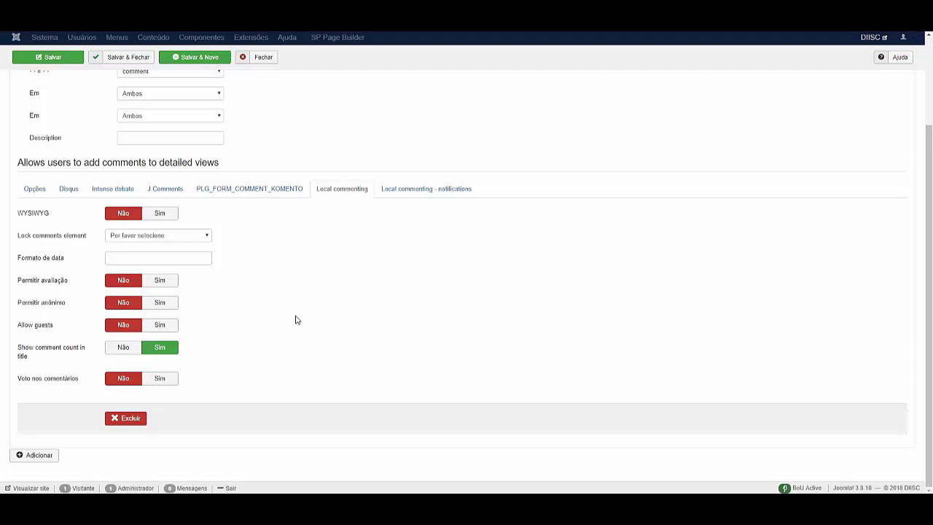
pyautogui.scroll(2, 297, 319)
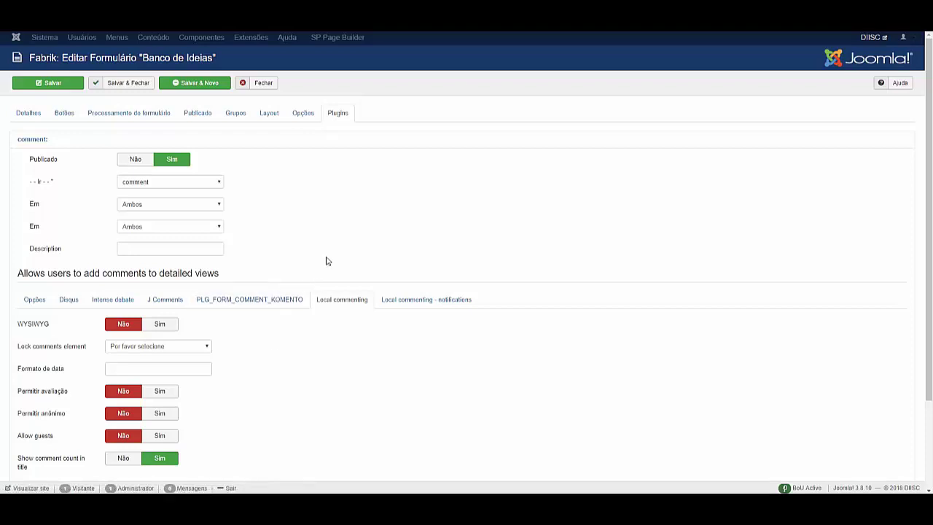
pyautogui.scroll(-2, 251, 335)
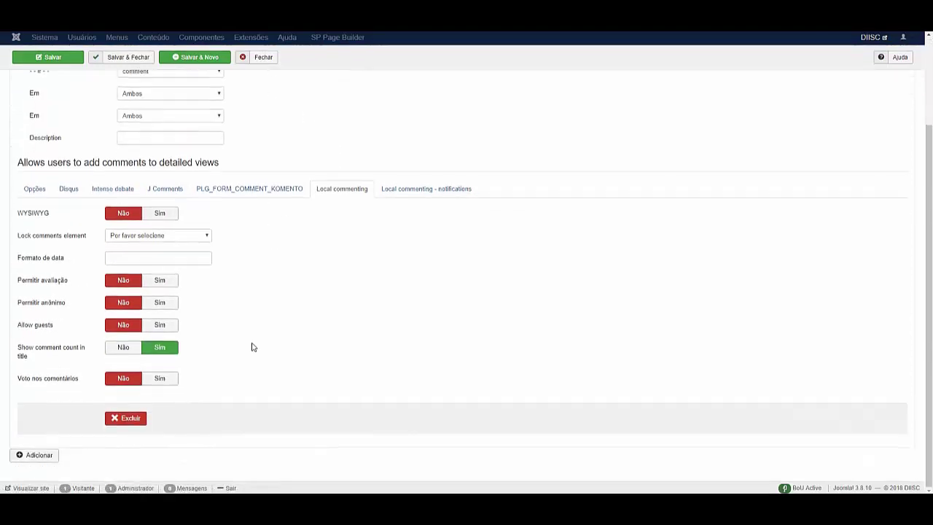
pyautogui.scroll(2, 253, 255)
pyautogui.click(263, 84)
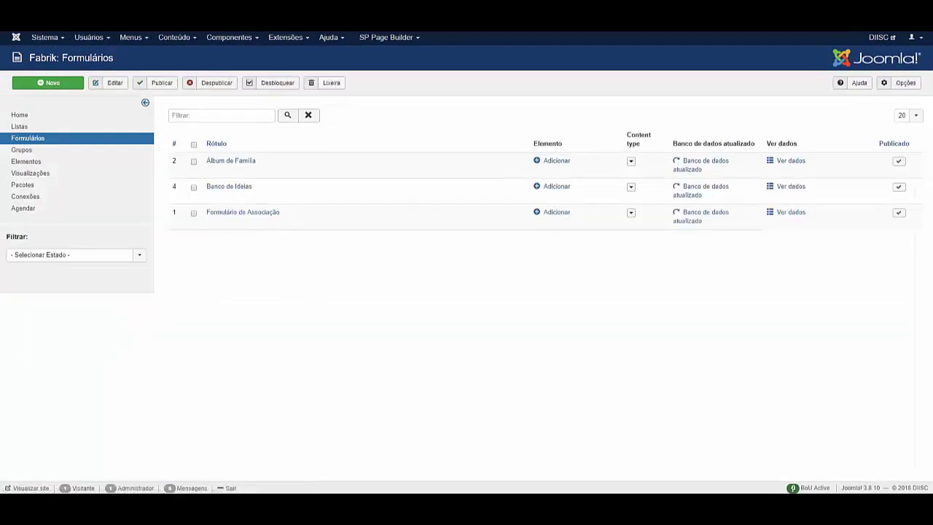
# Open the Banco de Ideias list, review its data settings including the sort order, and close it without changes
pyautogui.click(19, 126)
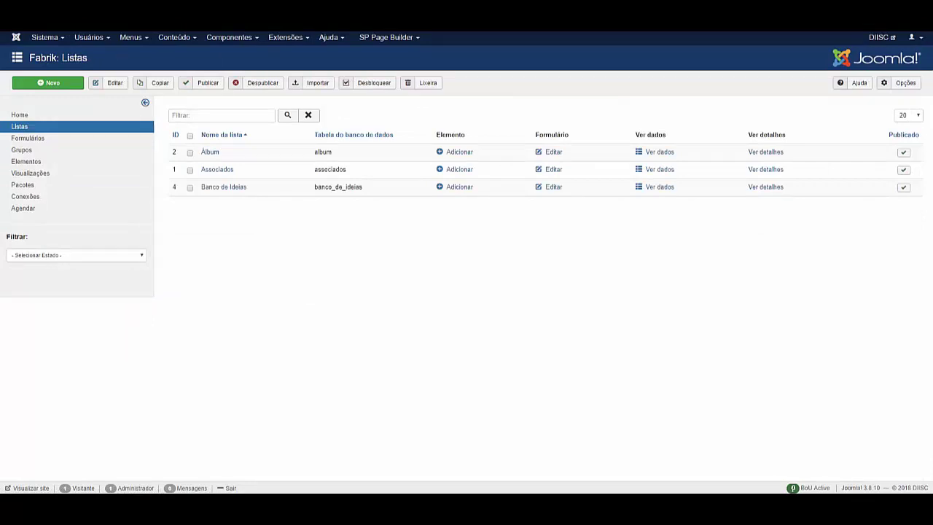
pyautogui.click(230, 194)
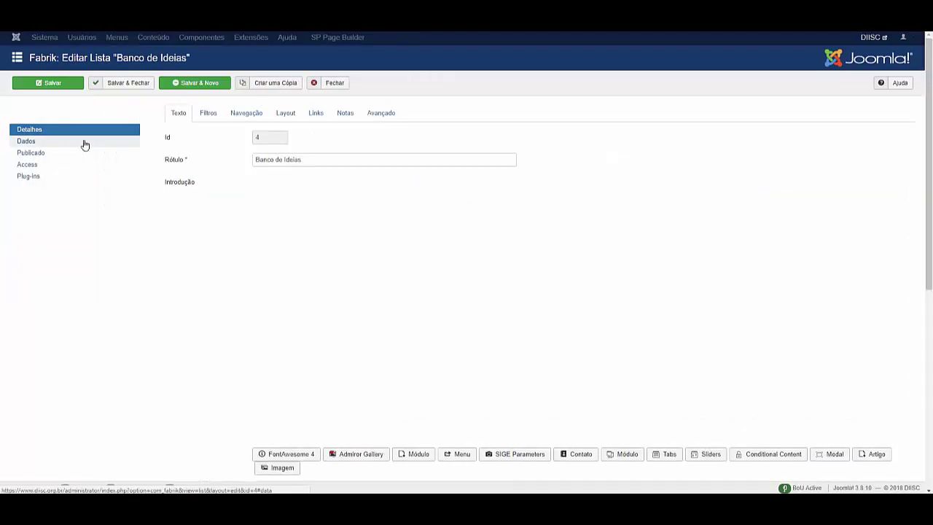
pyautogui.click(21, 142)
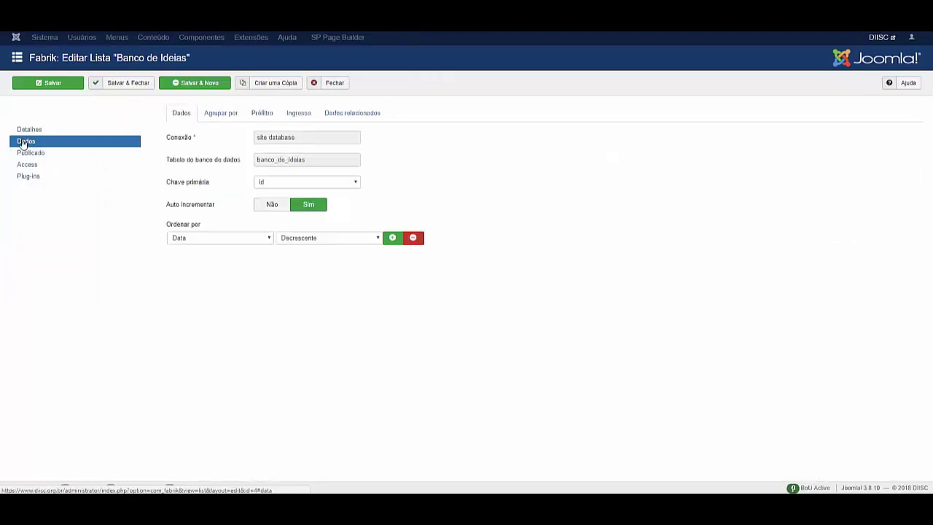
pyautogui.moveTo(188, 211)
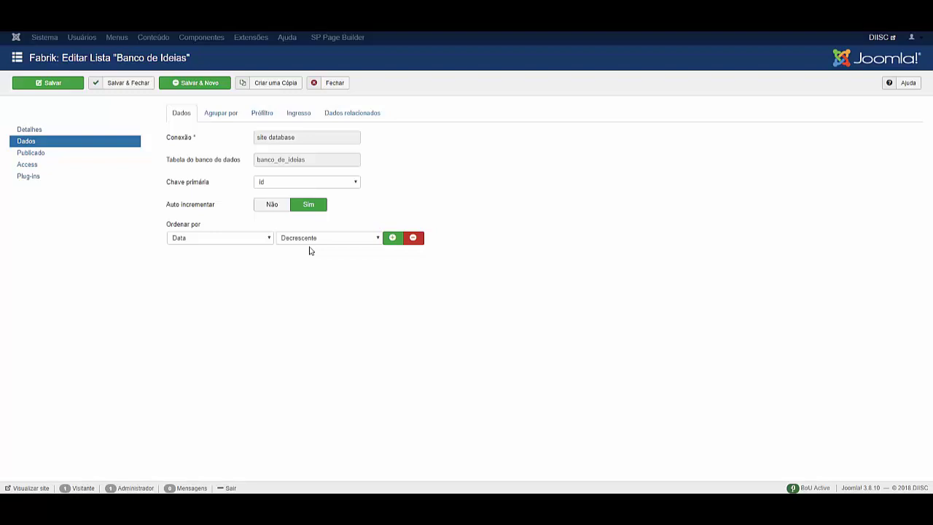
pyautogui.click(334, 84)
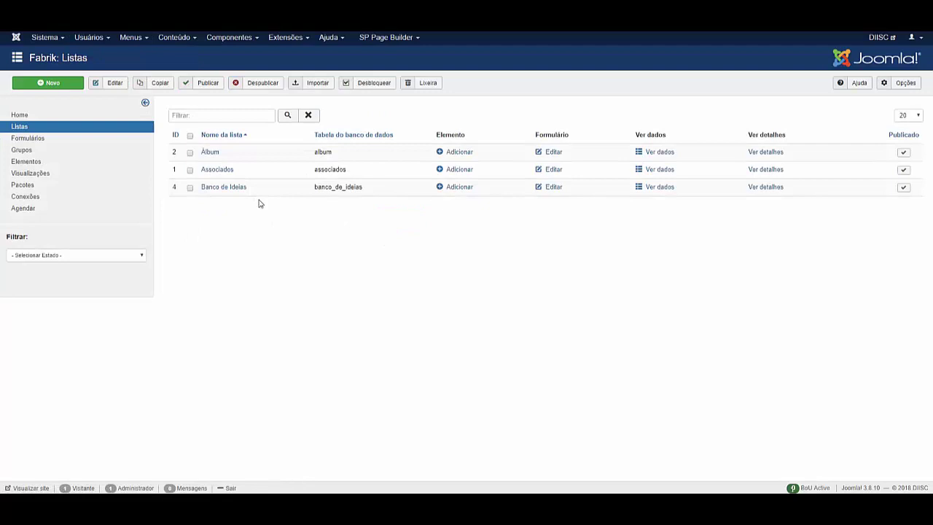
# Open the Main Menu's items and set the listing to show 200 entries per page
pyautogui.click(134, 38)
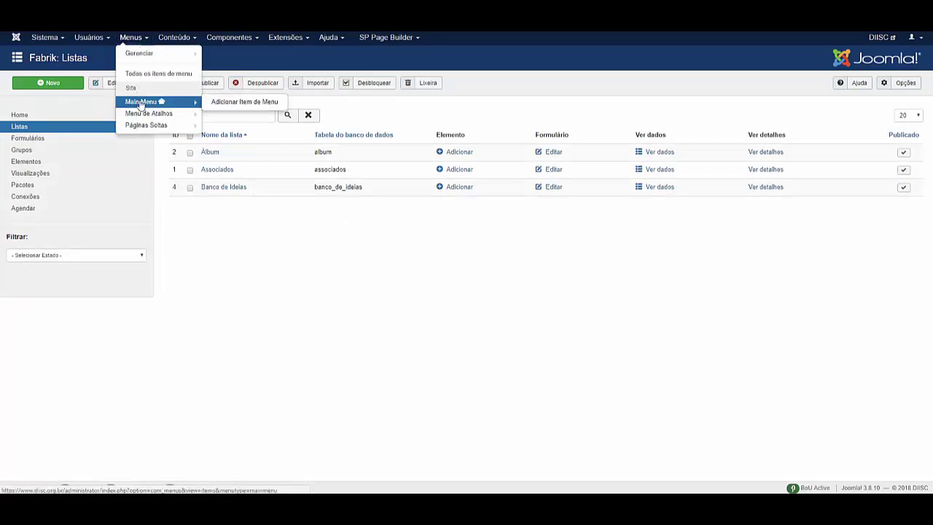
pyautogui.click(140, 102)
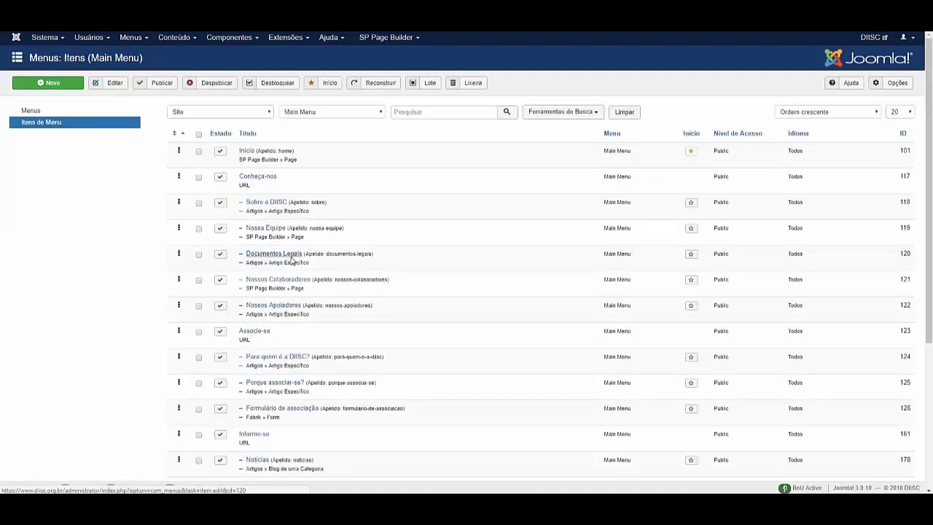
pyautogui.scroll(-5, 351, 290)
pyautogui.scroll(-2, 350, 290)
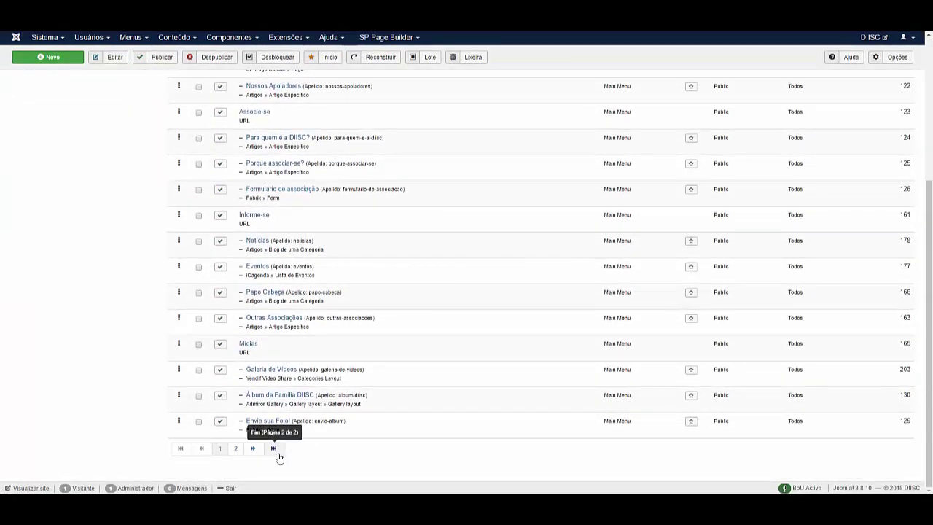
pyautogui.scroll(3, 288, 227)
pyautogui.scroll(-3, 287, 229)
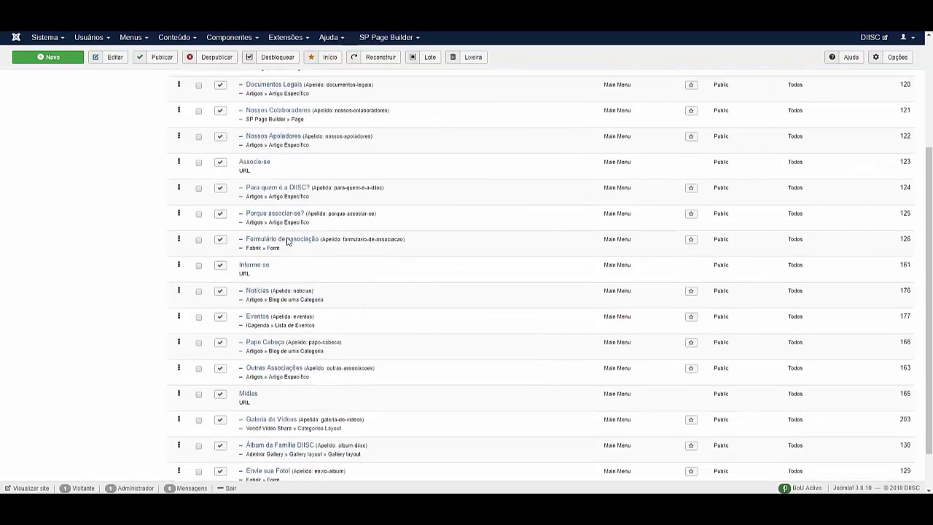
pyautogui.scroll(5, 787, 177)
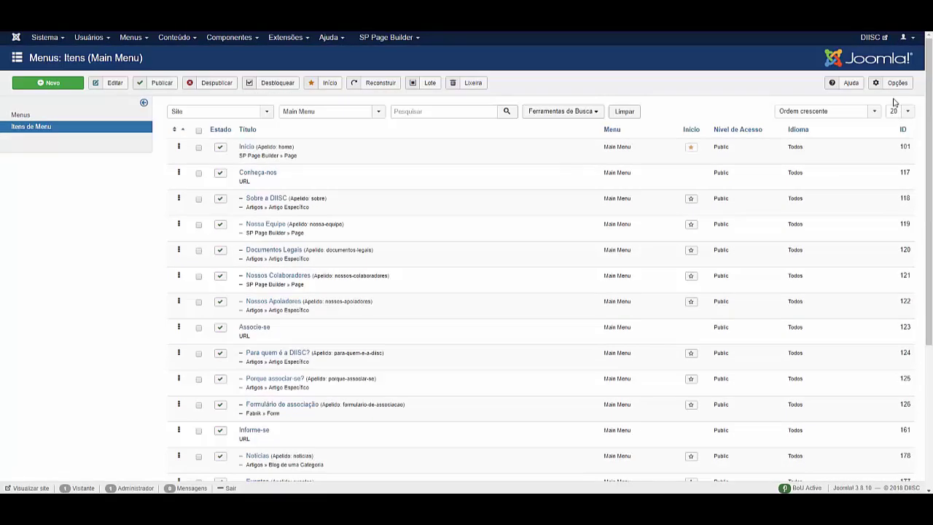
pyautogui.click(908, 110)
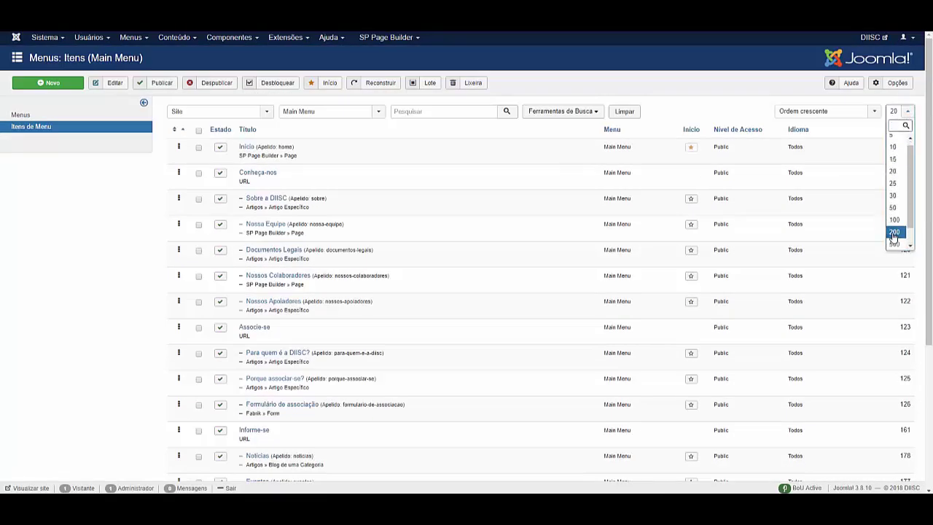
pyautogui.click(894, 237)
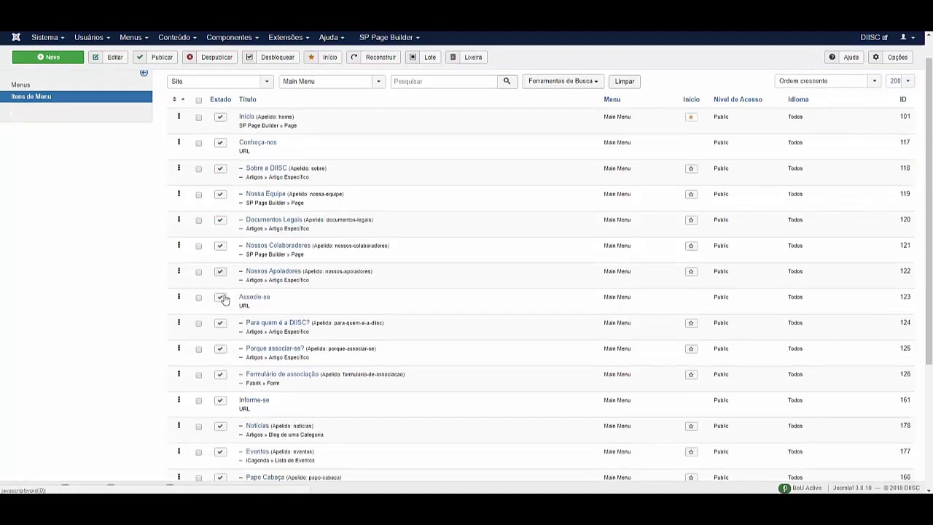
# Open the Ideias em discussão menu item under Banco de Ideias and check which elements its Fabrik list options display
pyautogui.scroll(-10, 652, 265)
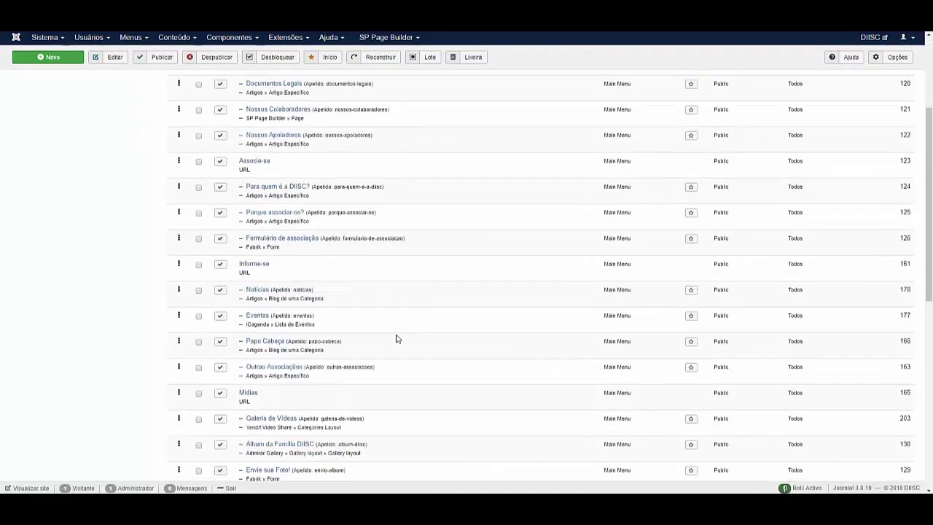
pyautogui.scroll(-2, 319, 335)
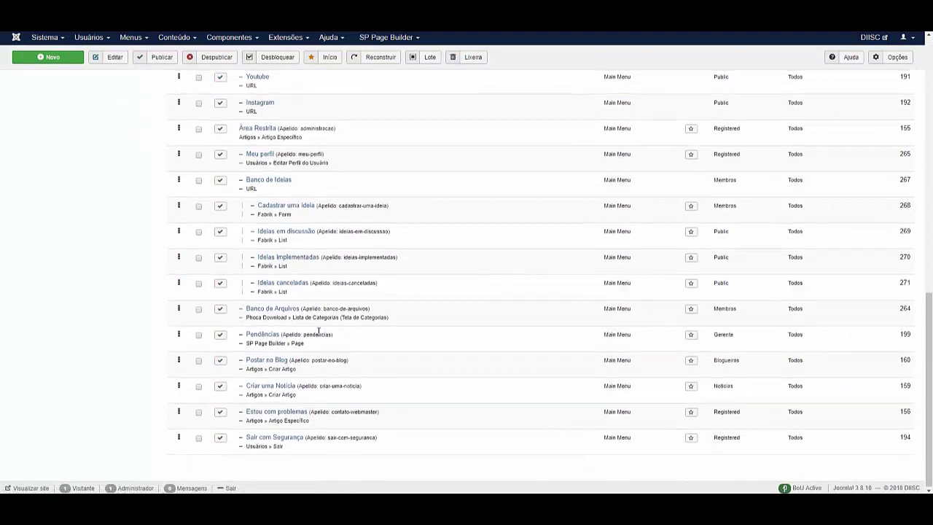
pyautogui.scroll(2, 319, 337)
pyautogui.scroll(-1, 319, 337)
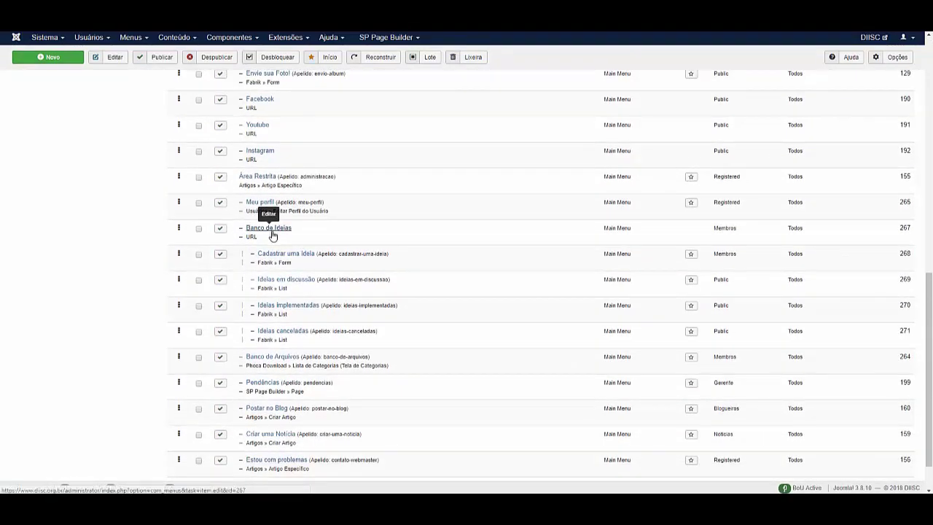
pyautogui.click(268, 284)
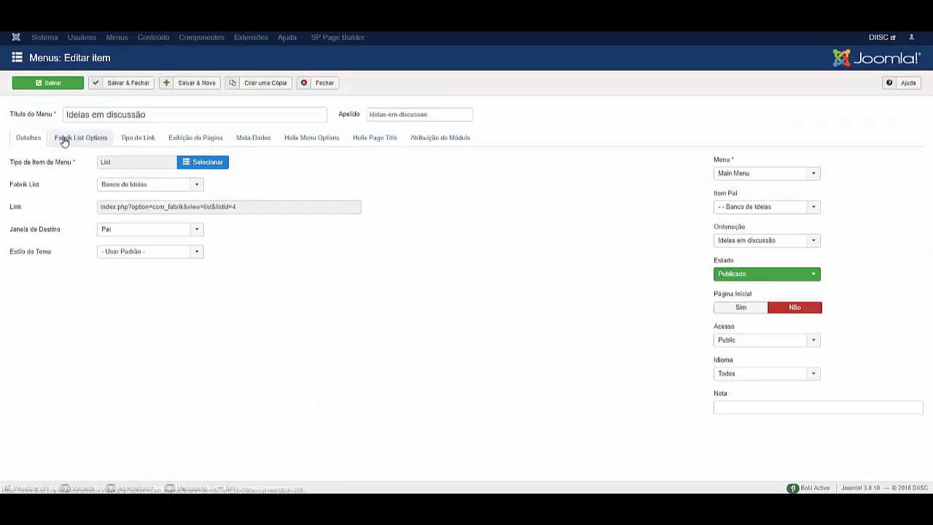
pyautogui.click(64, 139)
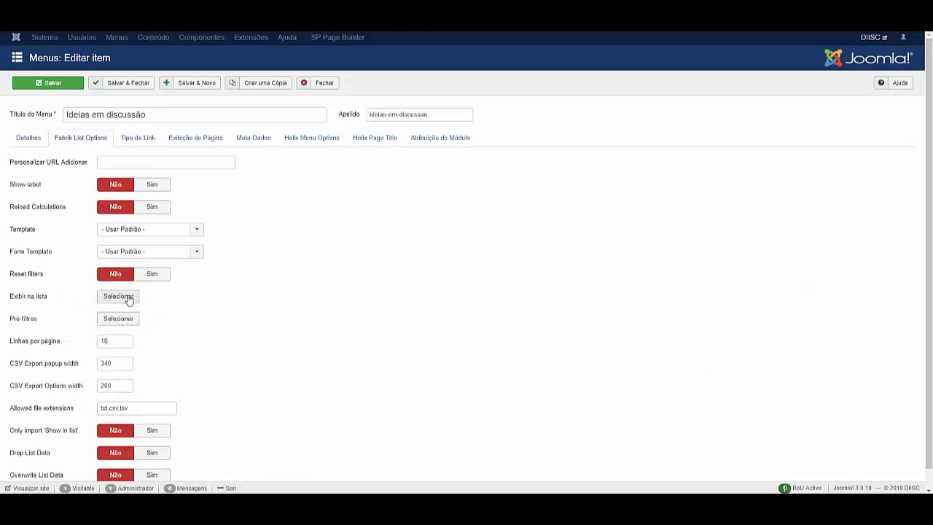
pyautogui.click(127, 299)
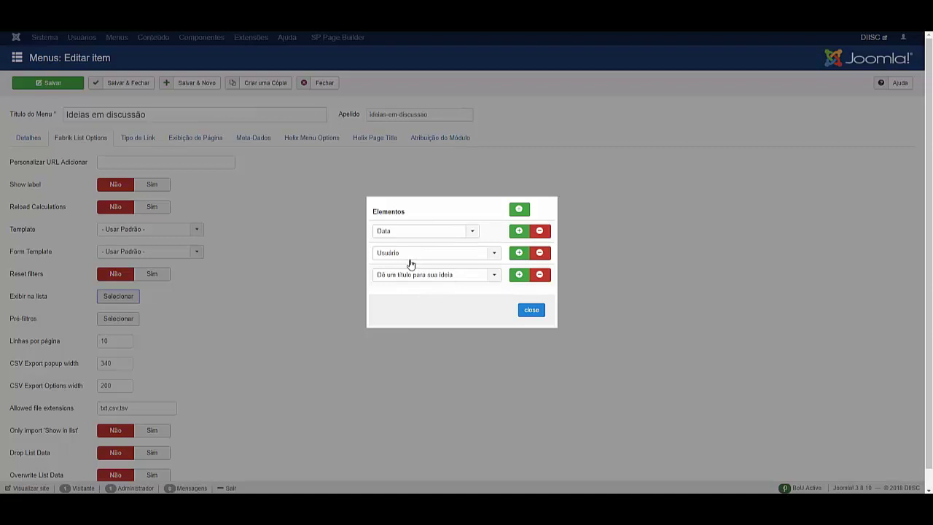
pyautogui.click(531, 310)
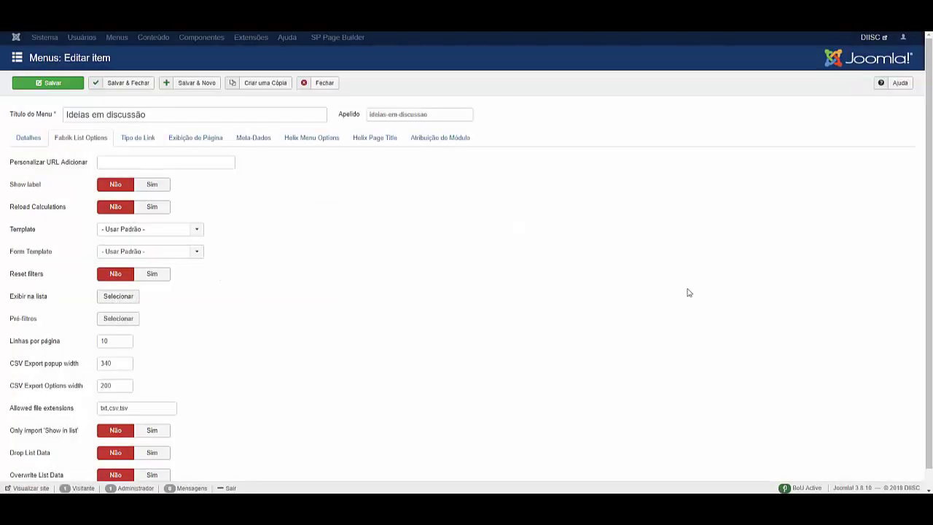
# Check the pre-filter condition of the Ideias em discussão menu item and close the item without changes
pyautogui.moveTo(11, 326)
pyautogui.click(118, 320)
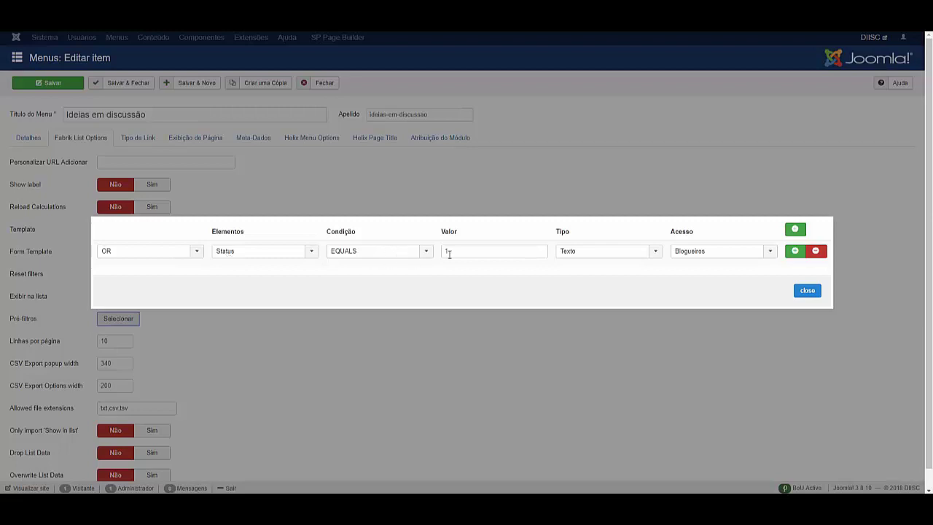
pyautogui.click(810, 292)
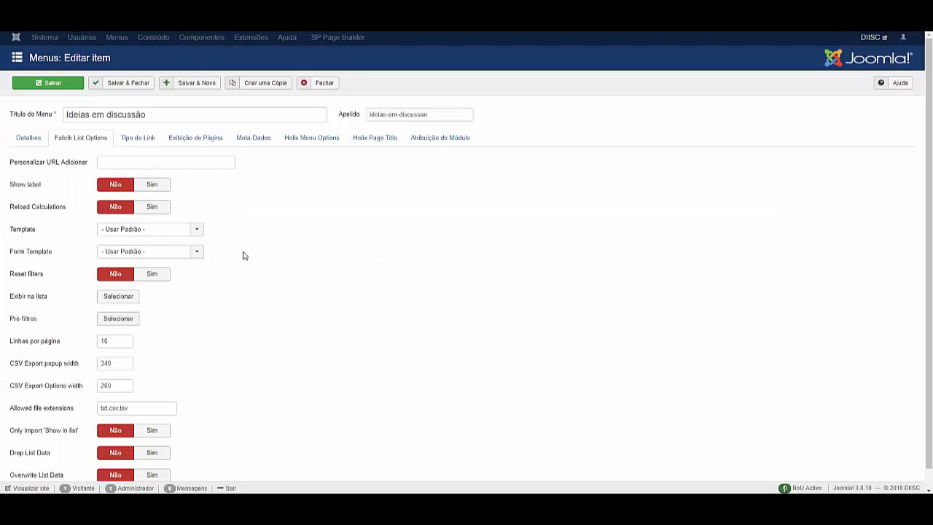
pyautogui.scroll(-1, 182, 327)
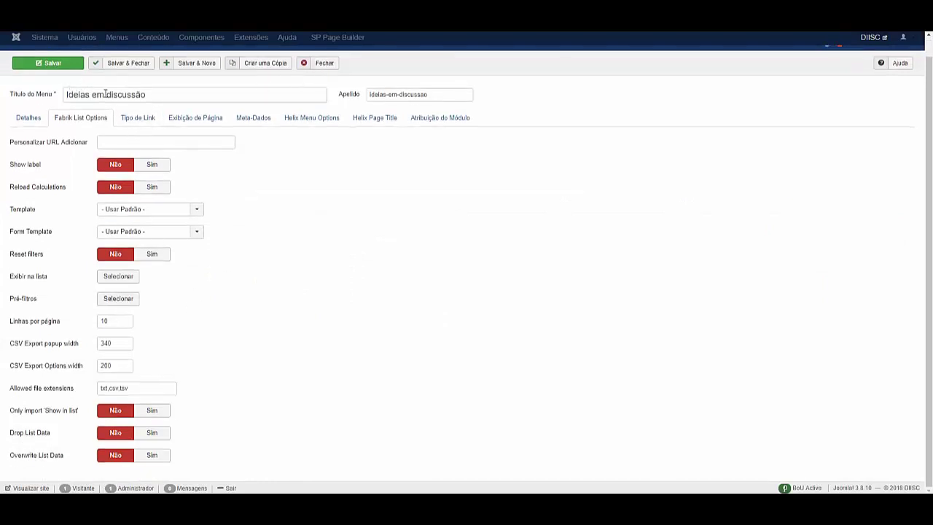
pyautogui.click(323, 63)
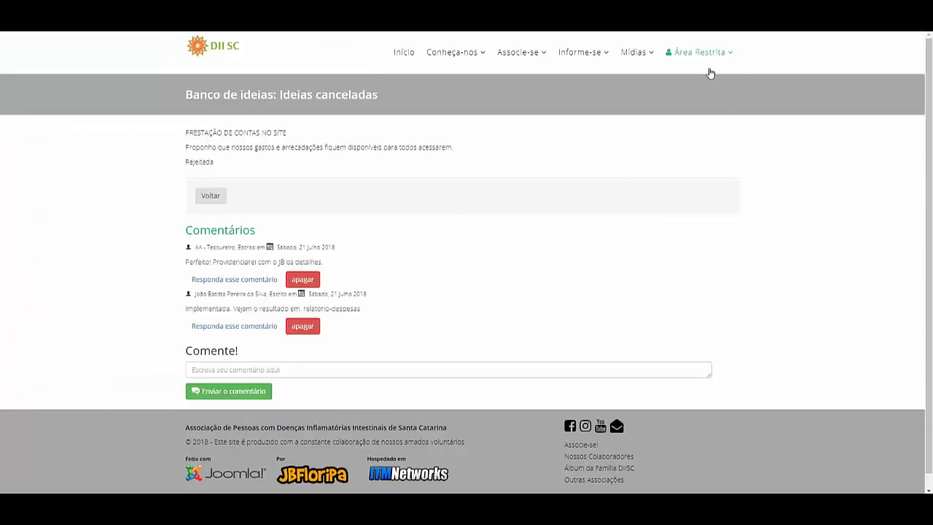
# Switch to the public site and open Ideias canceladas from the restricted area's Banco de Ideias entries
pyautogui.moveTo(704, 58)
pyautogui.moveTo(638, 117)
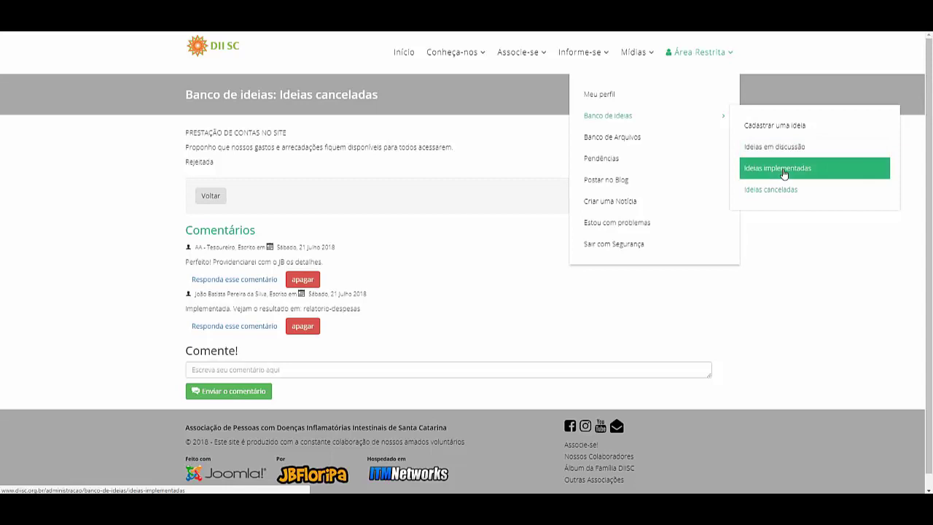
pyautogui.click(784, 197)
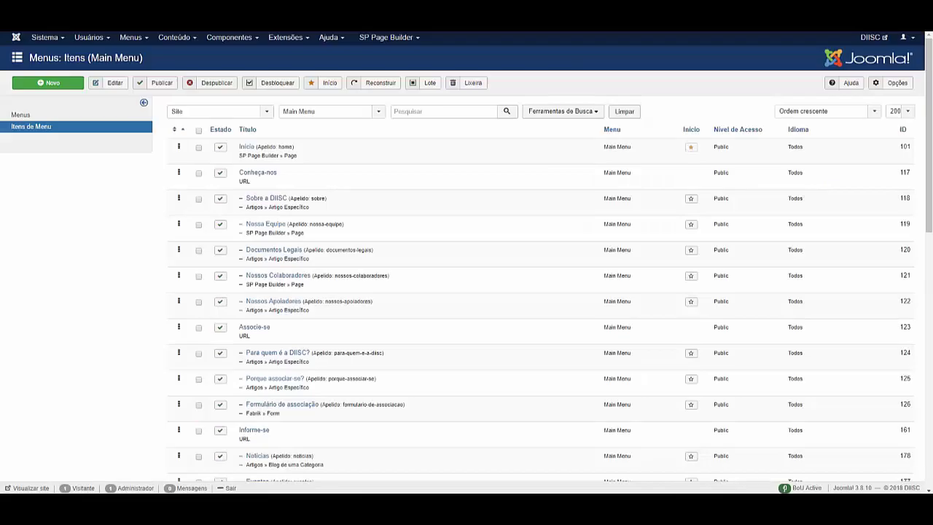
# Return to the Joomla administration, open Fabrik's status element and examine its dropdown sub-options' values and labels
pyautogui.click(230, 37)
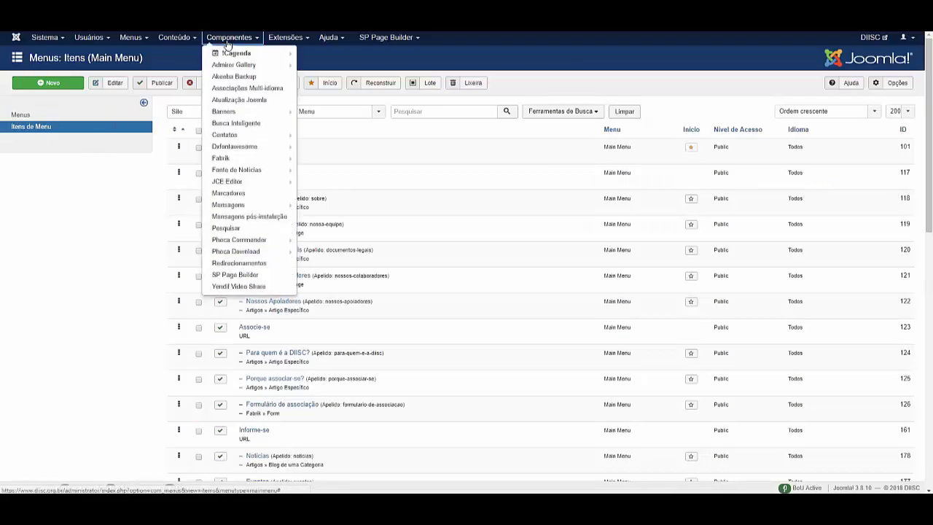
pyautogui.click(223, 162)
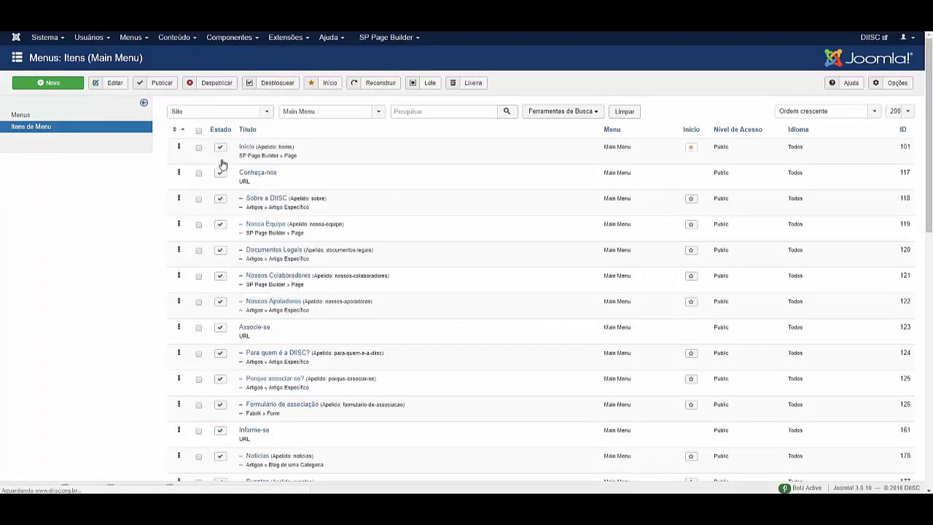
pyautogui.click(26, 161)
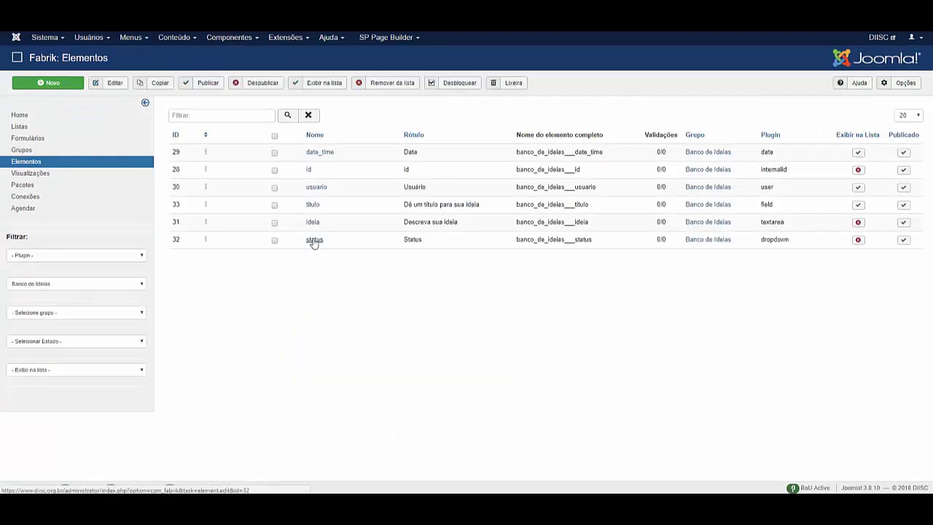
pyautogui.click(314, 240)
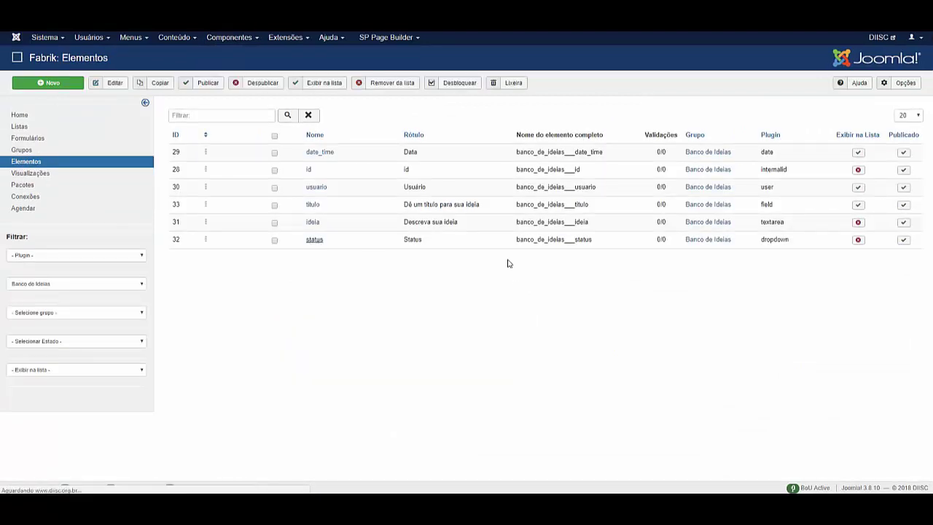
pyautogui.scroll(-1, 605, 333)
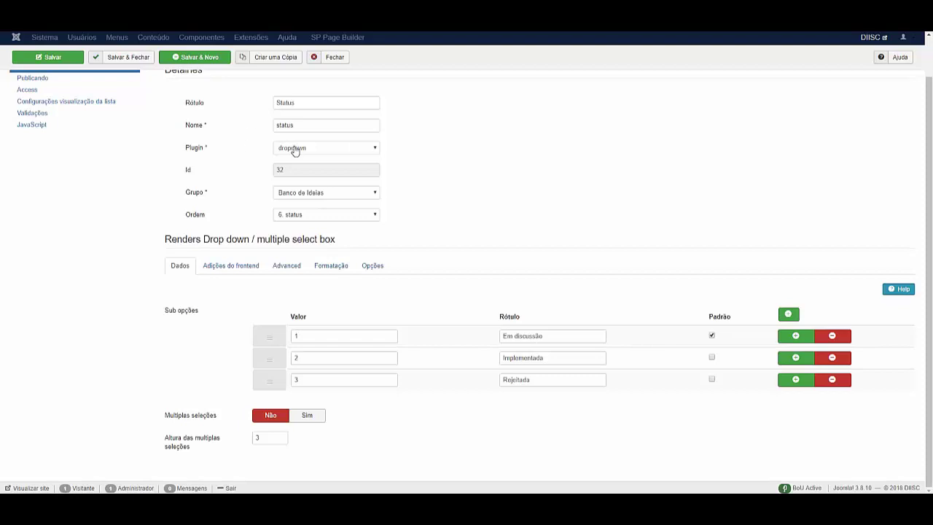
# Review the status element's access levels alongside its details, and close the element without changes
pyautogui.click(32, 90)
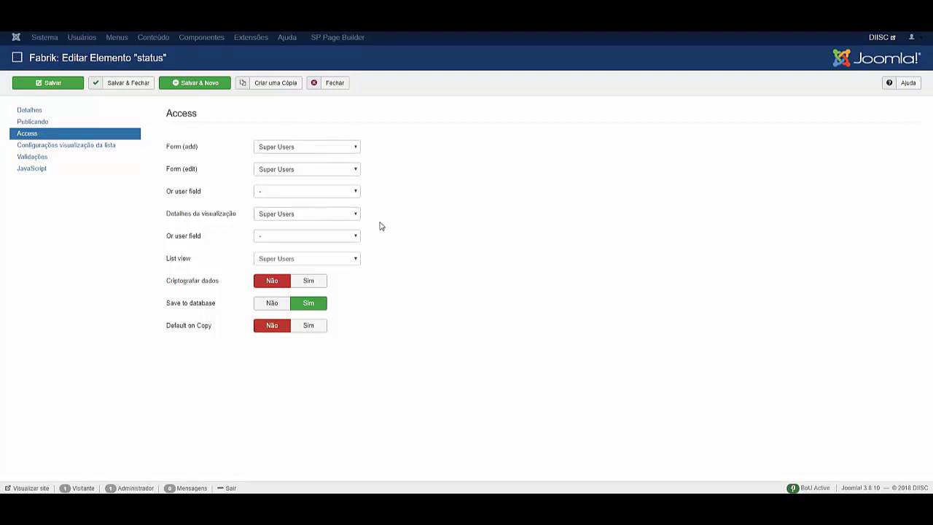
pyautogui.click(27, 114)
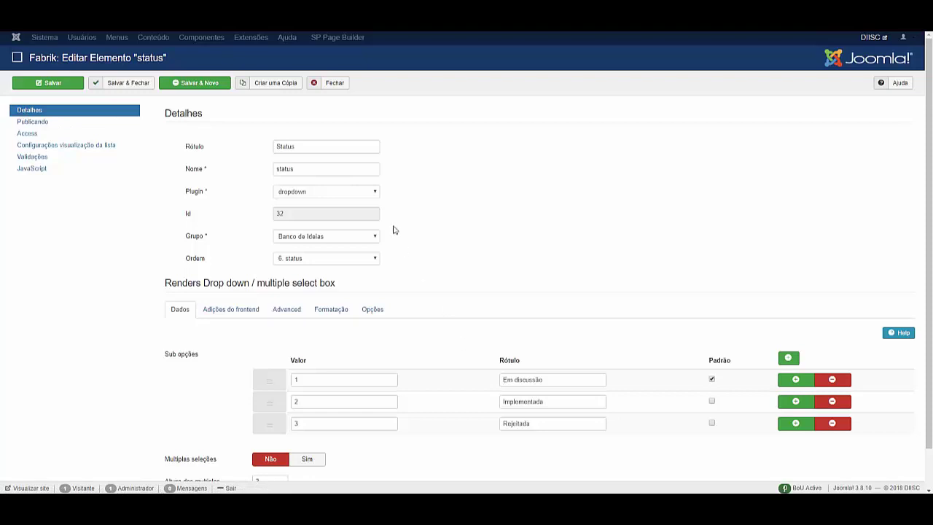
pyautogui.click(24, 134)
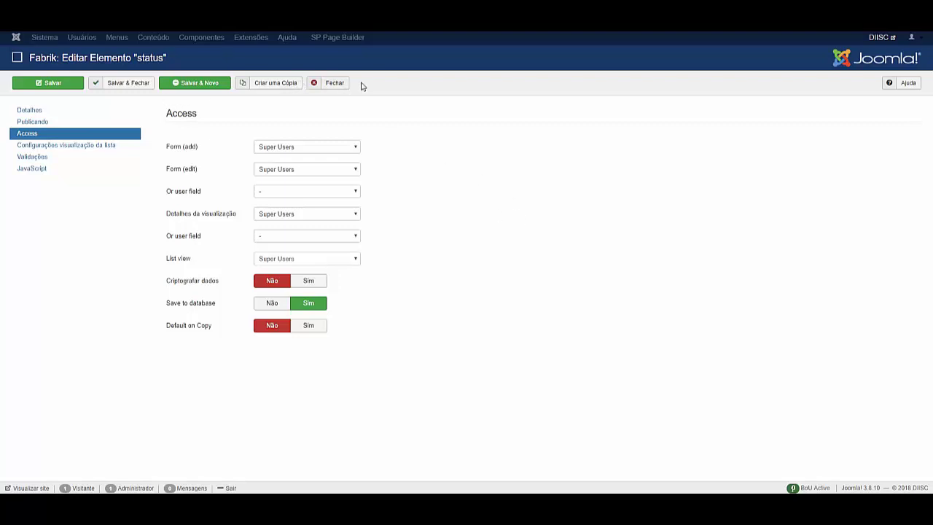
pyautogui.click(335, 83)
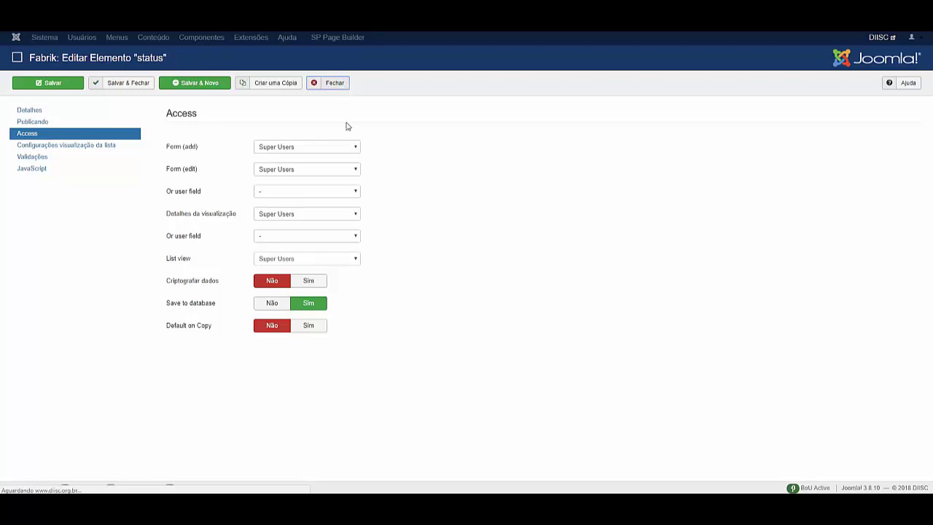